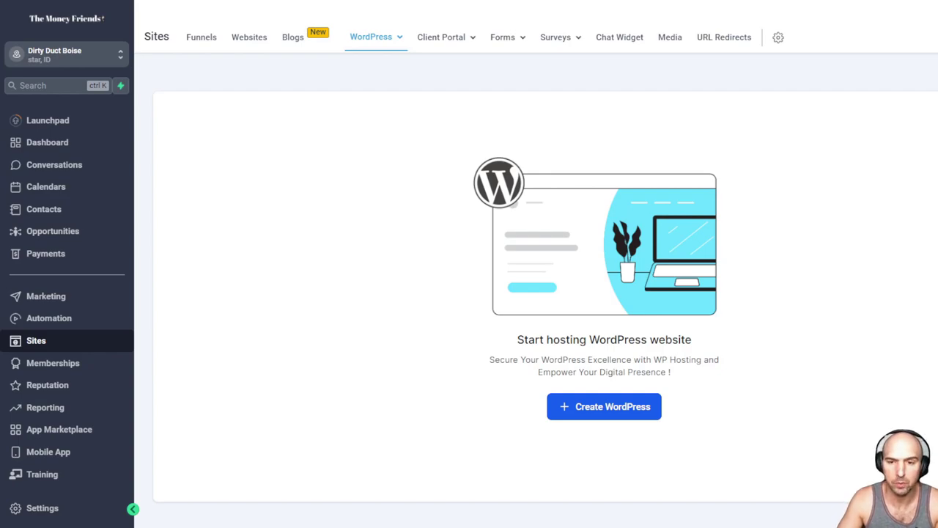
Create the hosted dirty-duct-boise WordPress site and enter its admin username.
{"action": "left_click", "coordinate": [596, 415]}
{"action": "left_click", "coordinate": [444, 246]}
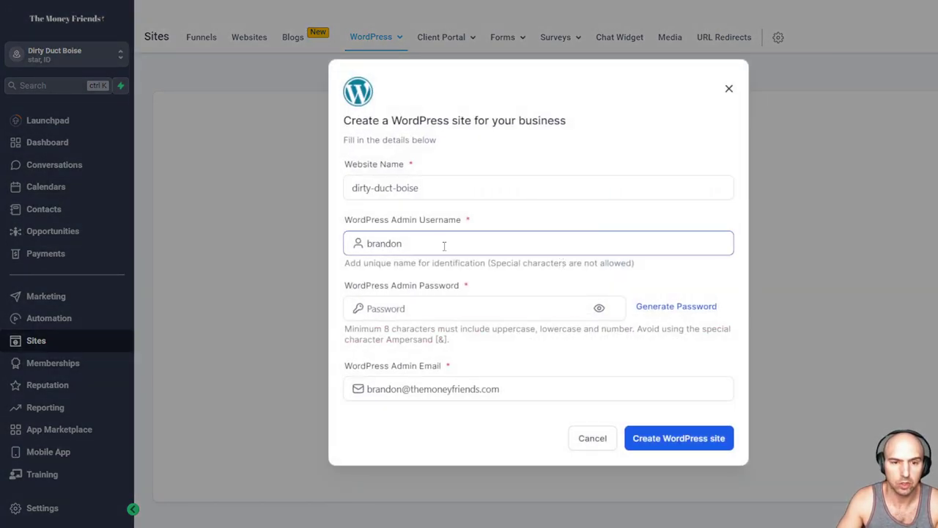
{"action": "type", "text": "dirty"}
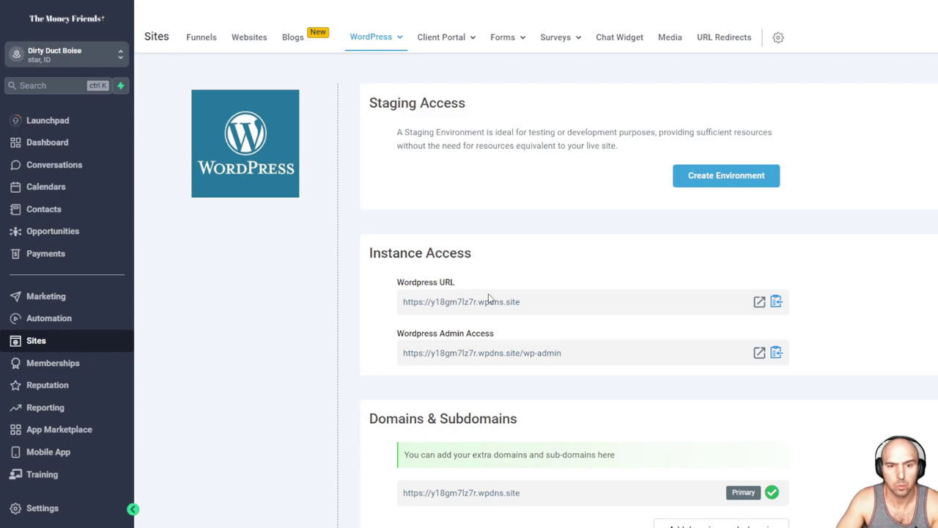
Open the dirty-duct-boise WordPress Admin Access link in a new tab and log in.
{"action": "scroll", "coordinate": [494, 275], "scroll_direction": "down", "scroll_amount": 3}
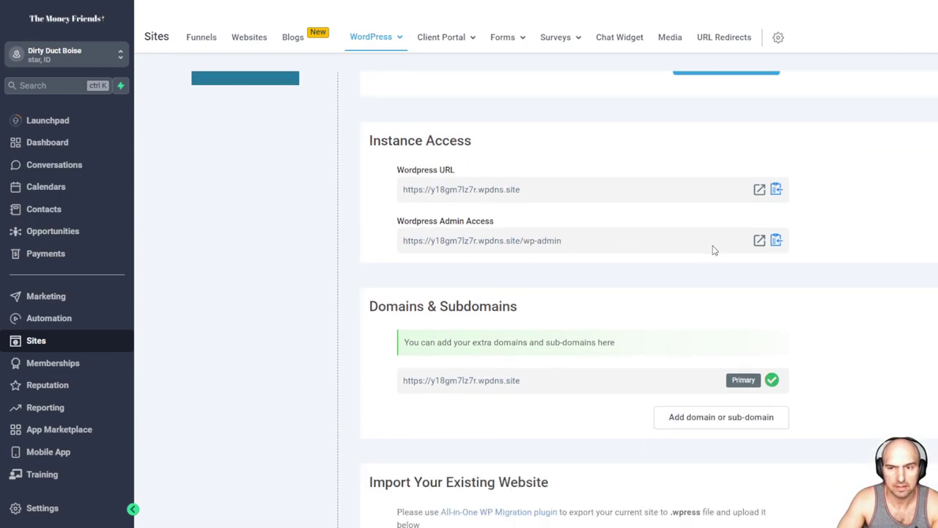
{"action": "scroll", "coordinate": [550, 252], "scroll_direction": "down", "scroll_amount": 3}
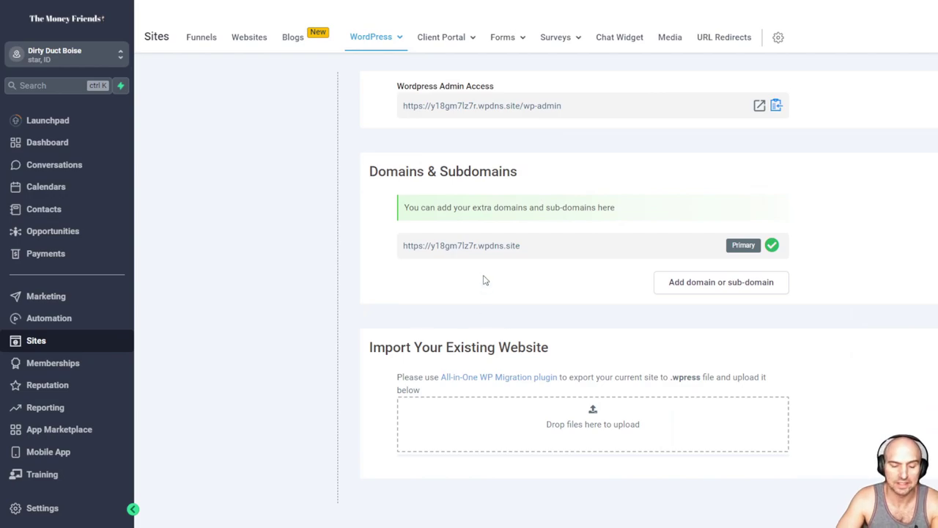
{"action": "scroll", "coordinate": [484, 279], "scroll_direction": "up", "scroll_amount": 6}
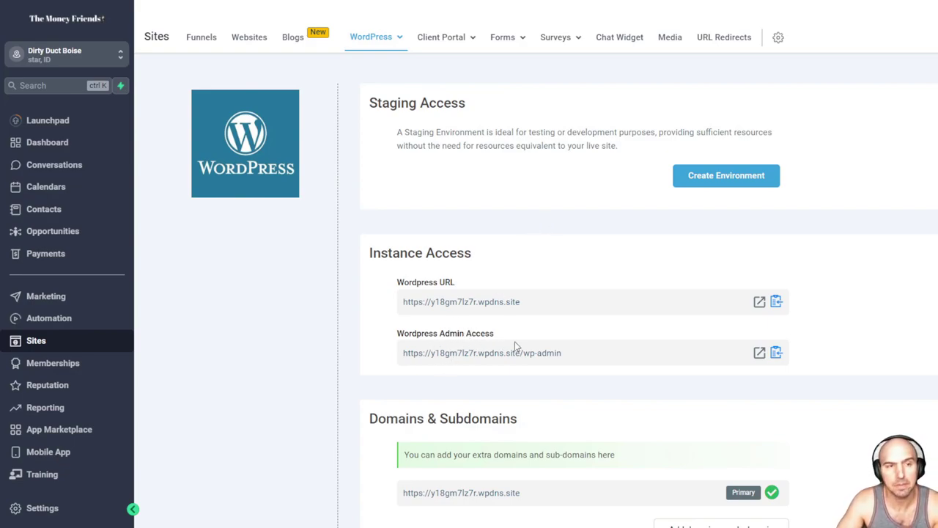
{"action": "left_click", "coordinate": [759, 354]}
{"action": "left_click", "coordinate": [586, 226]}
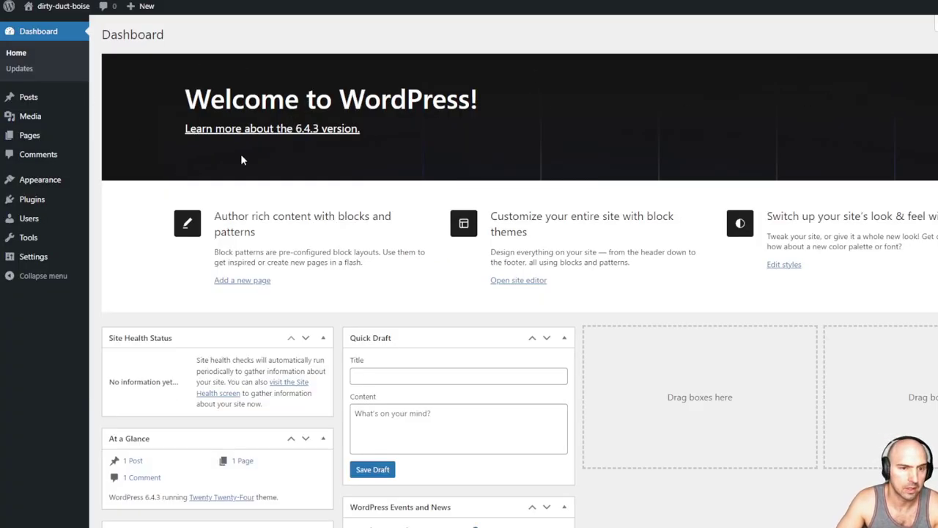
Go to the WordPress Plugins page and reload it to list Akismet and Hello Dolly.
{"action": "scroll", "coordinate": [204, 201], "scroll_direction": "down", "scroll_amount": 5}
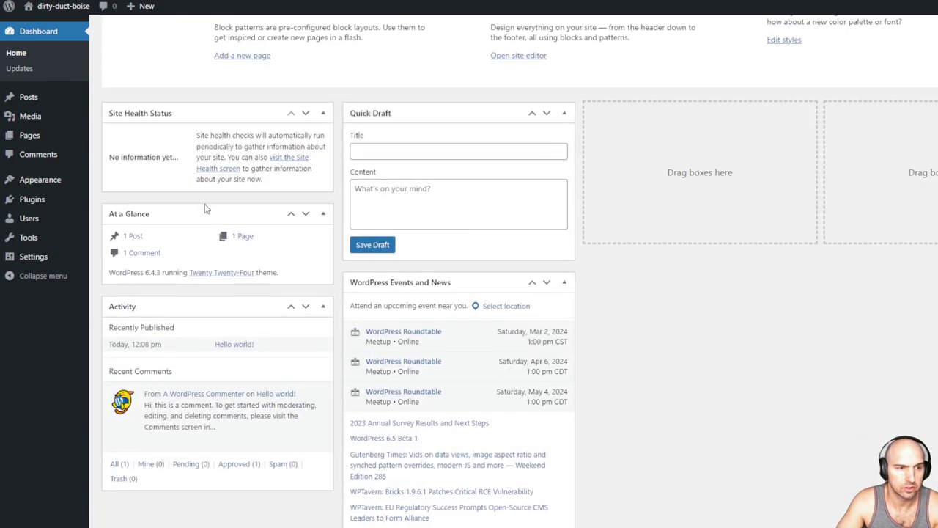
{"action": "scroll", "coordinate": [247, 220], "scroll_direction": "up", "scroll_amount": 5}
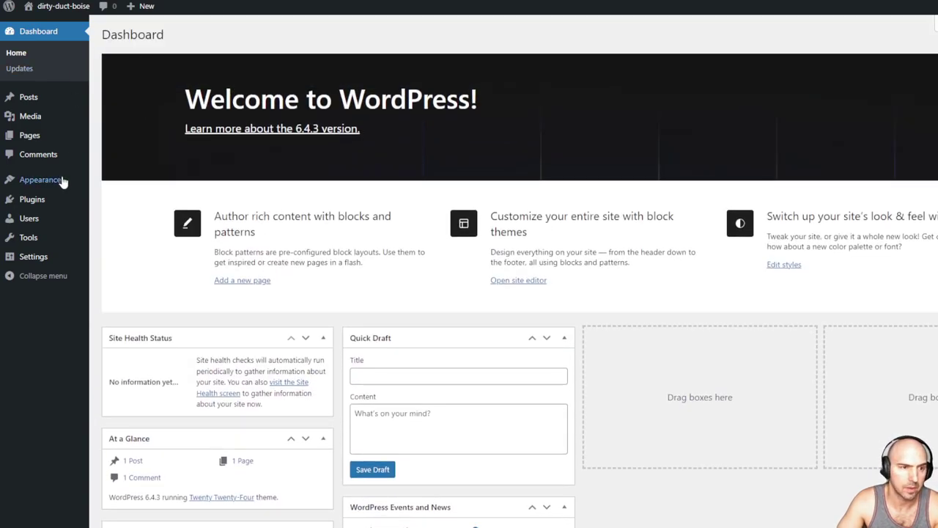
{"action": "left_click", "coordinate": [36, 199]}
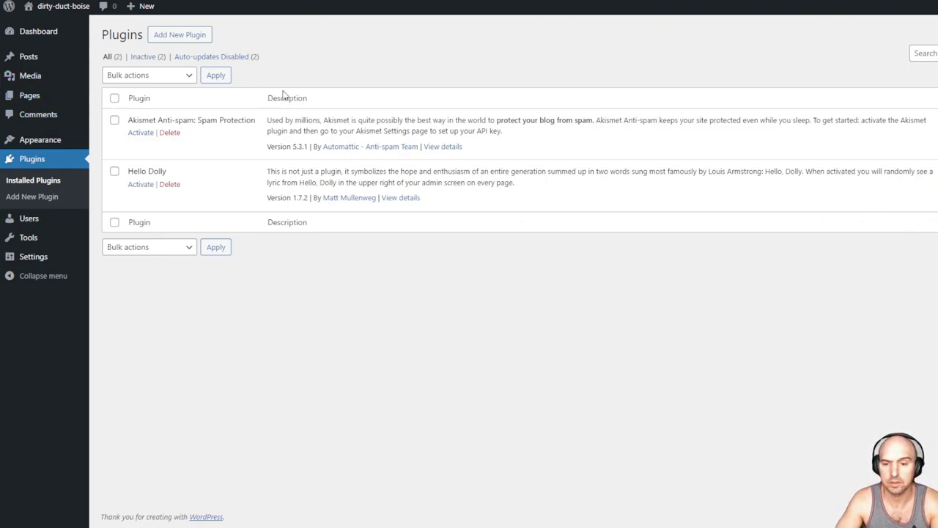
{"action": "key", "text": "F5"}
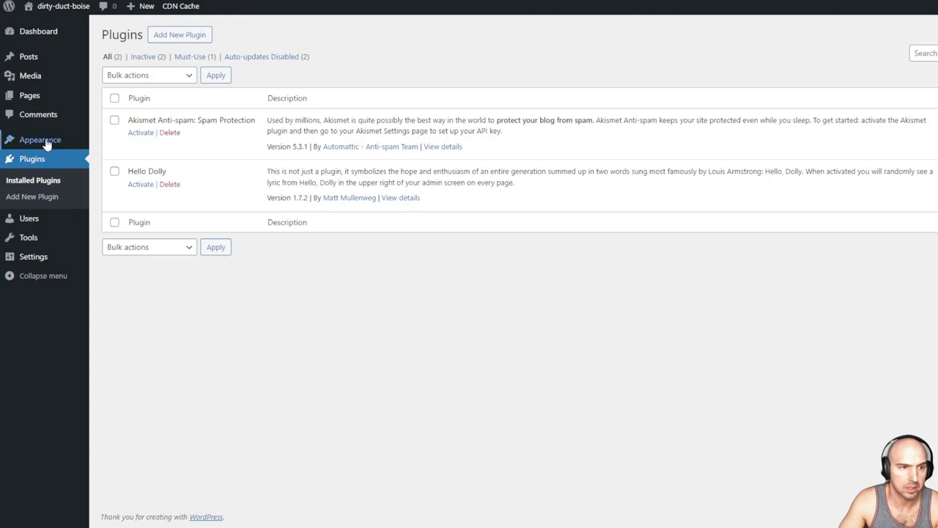
Install and activate the Astra theme, then return to the installed plugins list.
{"action": "mouse_move", "coordinate": [40, 140]}
{"action": "left_click", "coordinate": [155, 140]}
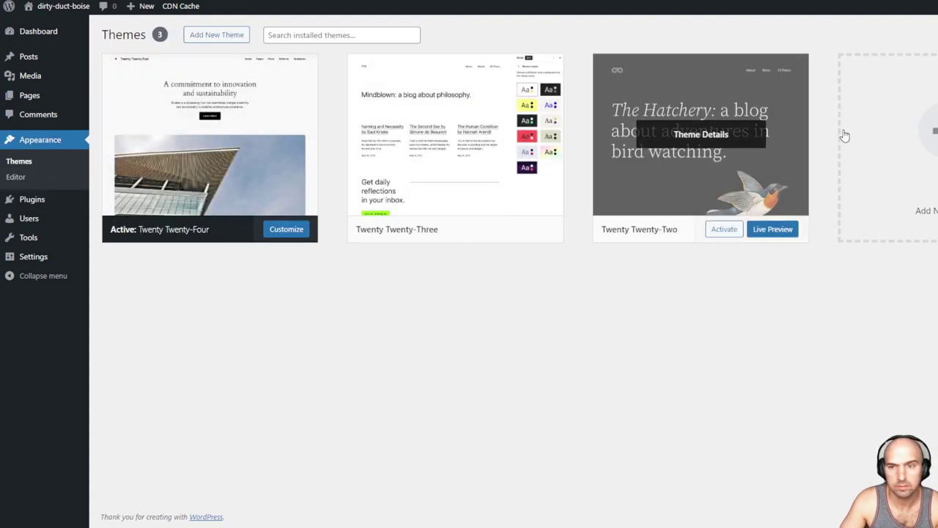
{"action": "left_click", "coordinate": [320, 35]}
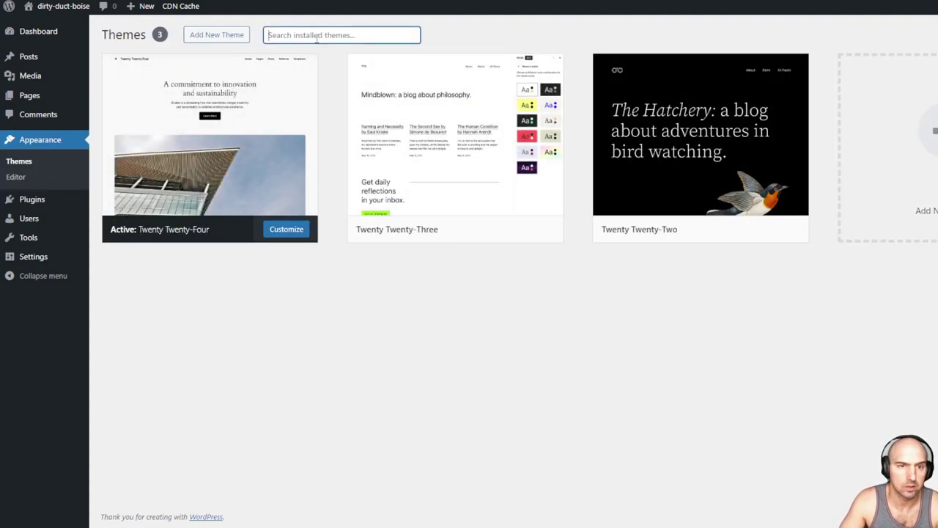
{"action": "left_click", "coordinate": [241, 34]}
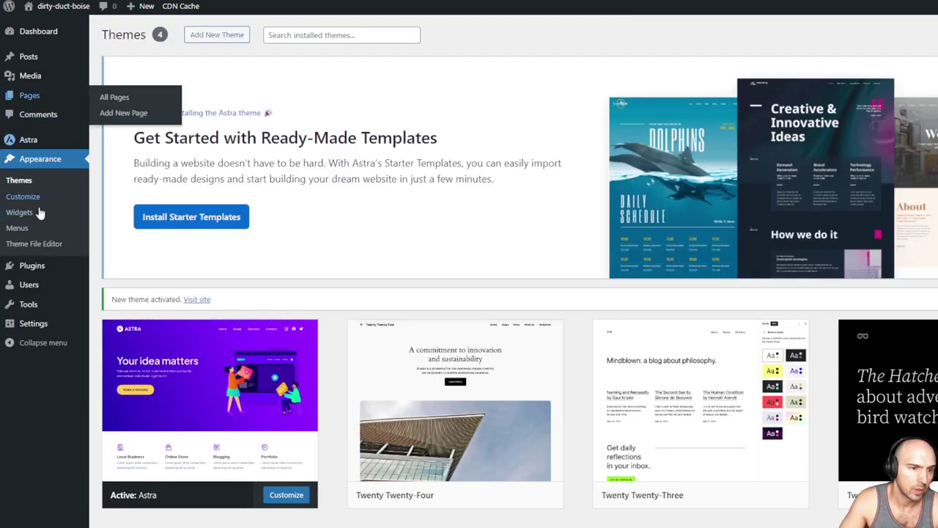
{"action": "mouse_move", "coordinate": [32, 266]}
{"action": "left_click", "coordinate": [106, 268]}
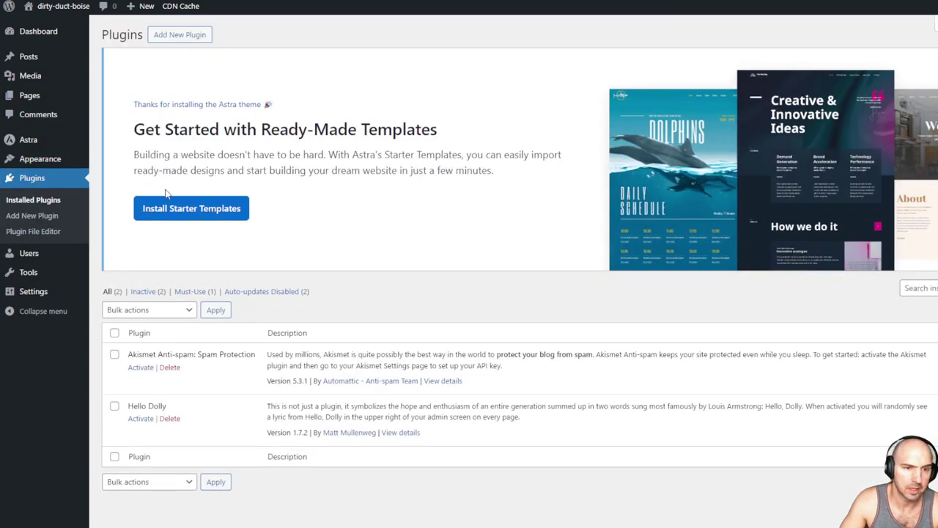
Find LeadConnector in the plugin directory, then install and activate it.
{"action": "left_click", "coordinate": [189, 38]}
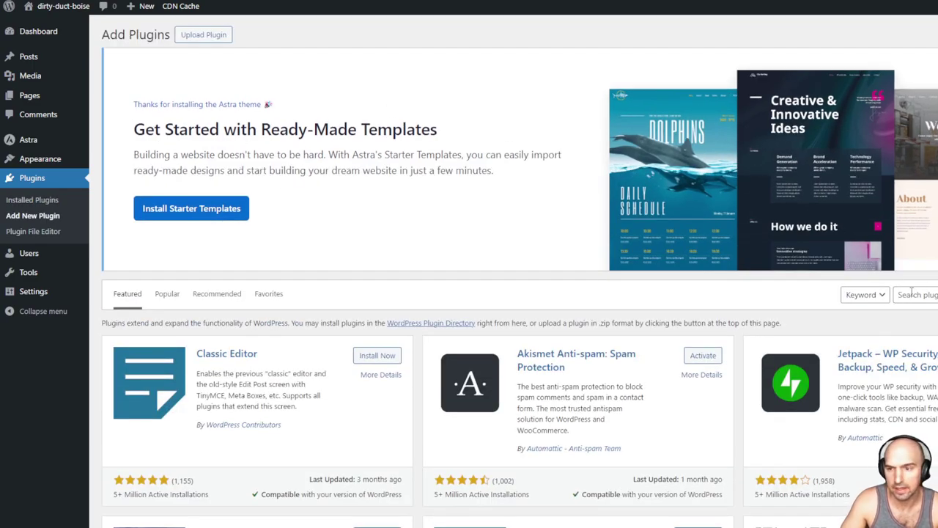
{"action": "left_click", "coordinate": [912, 294]}
{"action": "type", "text": "k"}
{"action": "type", "text": "eadconnec"}
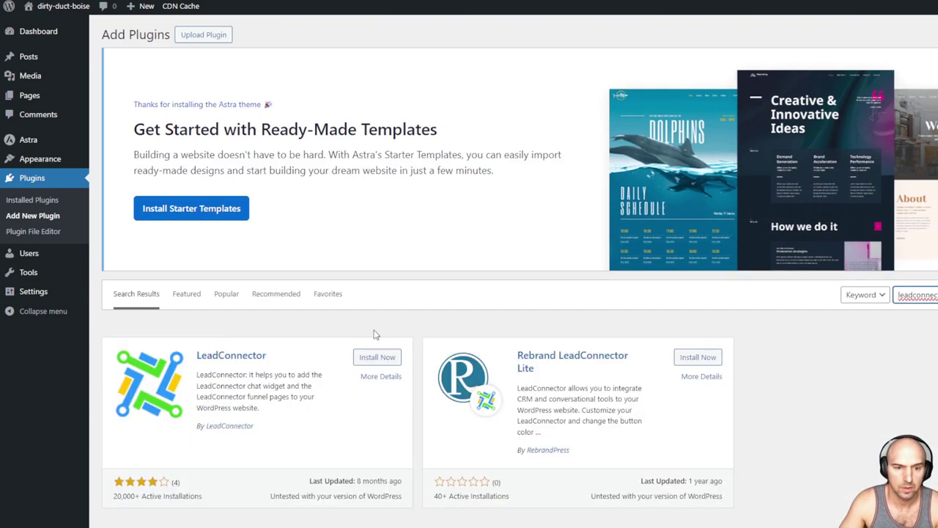
{"action": "left_click", "coordinate": [377, 357]}
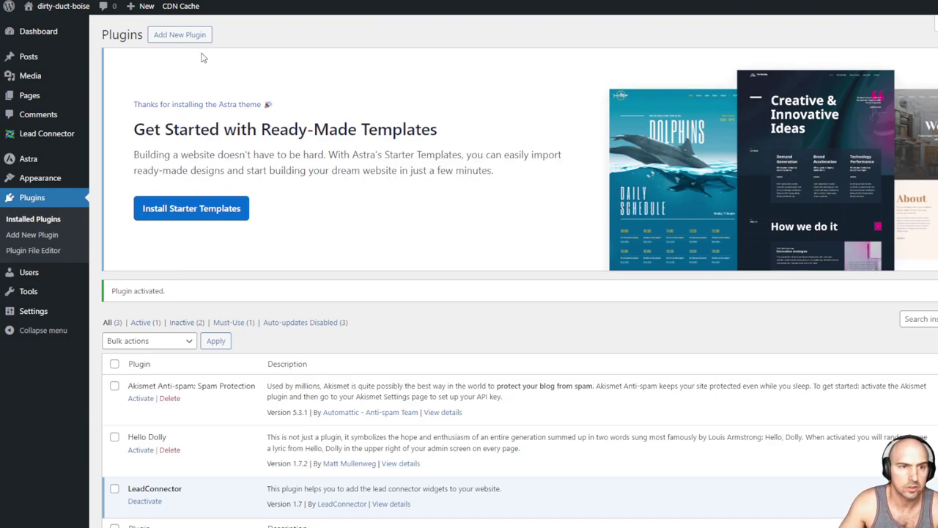
Browse the Featured plugins, then list Popular ones like Elementor, Contact Form 7 and Yoast SEO.
{"action": "left_click", "coordinate": [179, 34]}
{"action": "scroll", "coordinate": [310, 151], "scroll_direction": "down", "scroll_amount": 3}
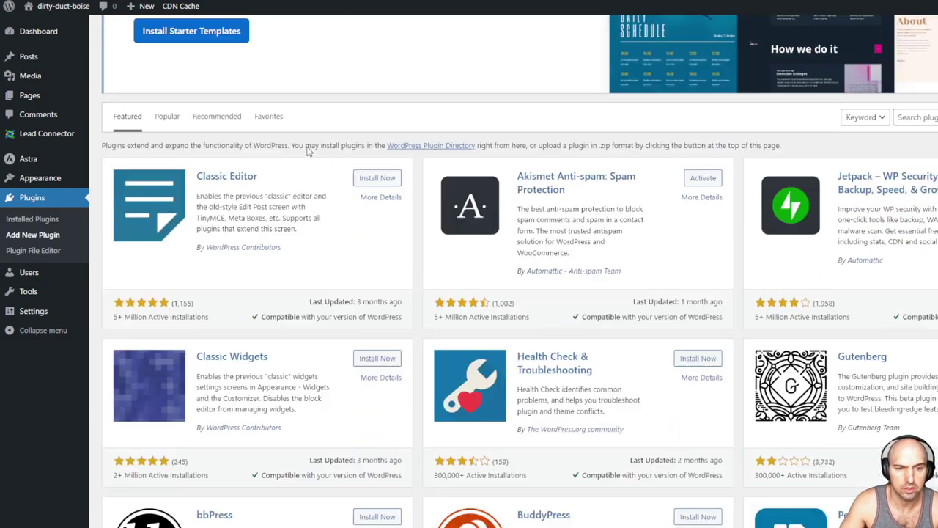
{"action": "scroll", "coordinate": [866, 256], "scroll_direction": "down", "scroll_amount": 3}
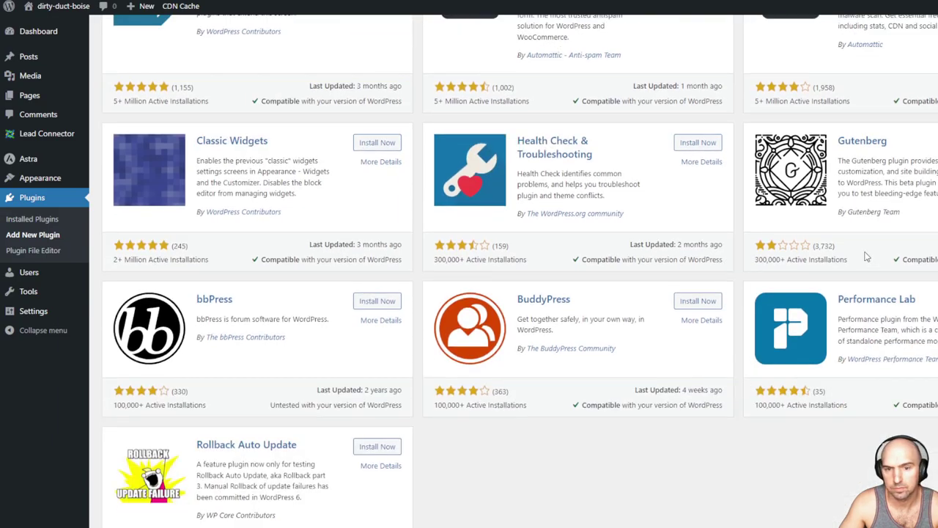
{"action": "scroll", "coordinate": [590, 166], "scroll_direction": "down", "scroll_amount": 1}
{"action": "scroll", "coordinate": [589, 165], "scroll_direction": "down", "scroll_amount": 1}
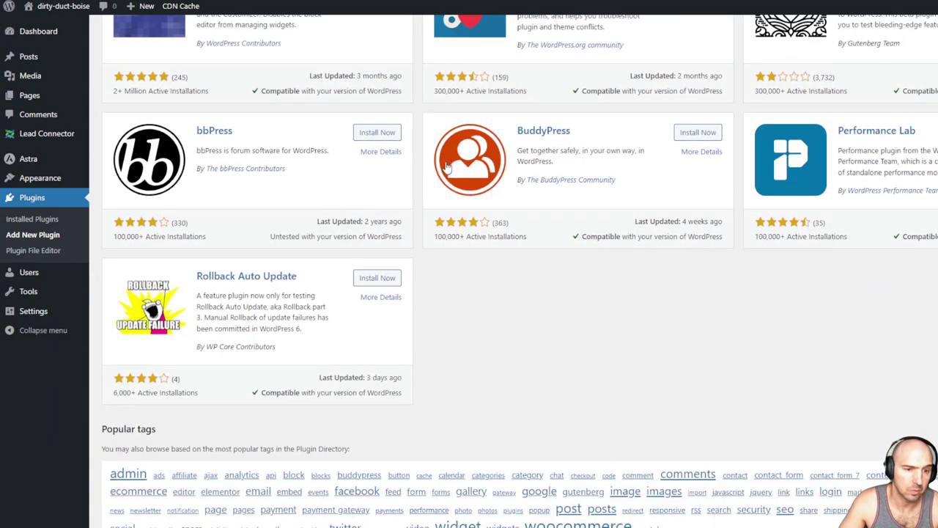
{"action": "scroll", "coordinate": [444, 168], "scroll_direction": "down", "scroll_amount": 2}
{"action": "scroll", "coordinate": [445, 170], "scroll_direction": "up", "scroll_amount": 4}
{"action": "scroll", "coordinate": [444, 170], "scroll_direction": "up", "scroll_amount": 5}
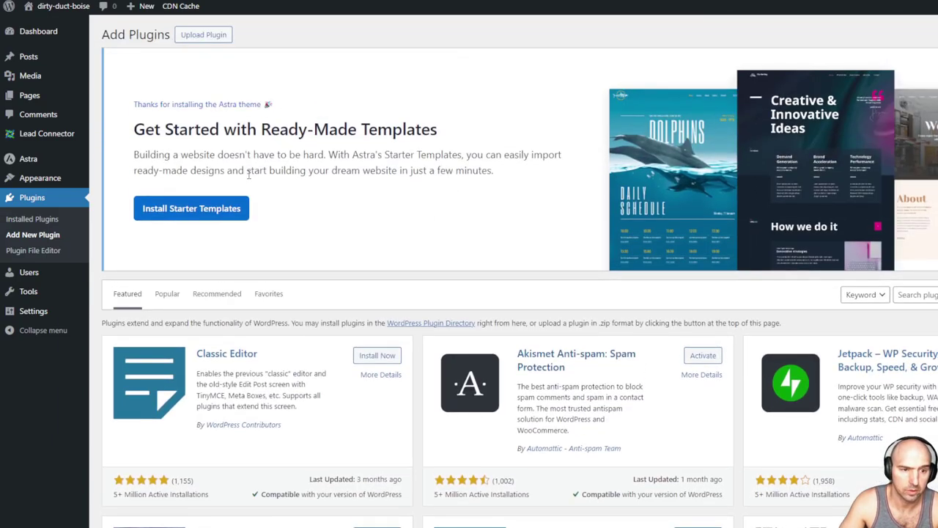
{"action": "left_click", "coordinate": [167, 293]}
{"action": "scroll", "coordinate": [286, 204], "scroll_direction": "down", "scroll_amount": 3}
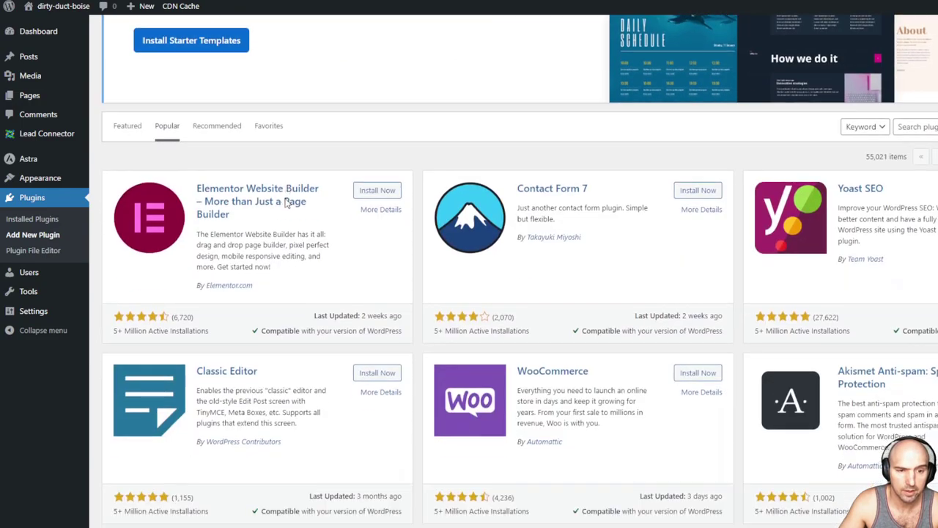
{"action": "scroll", "coordinate": [286, 204], "scroll_direction": "down", "scroll_amount": 1}
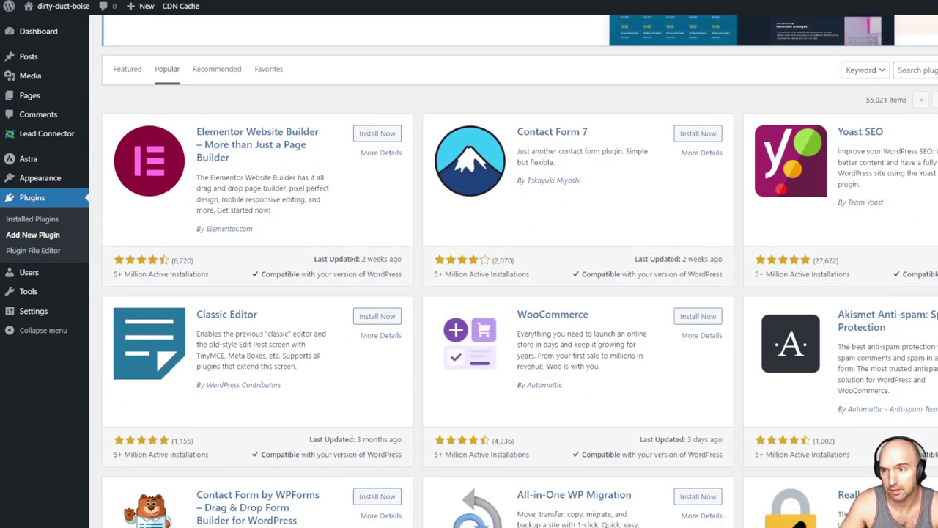
{"action": "scroll", "coordinate": [700, 178], "scroll_direction": "up", "scroll_amount": 3}
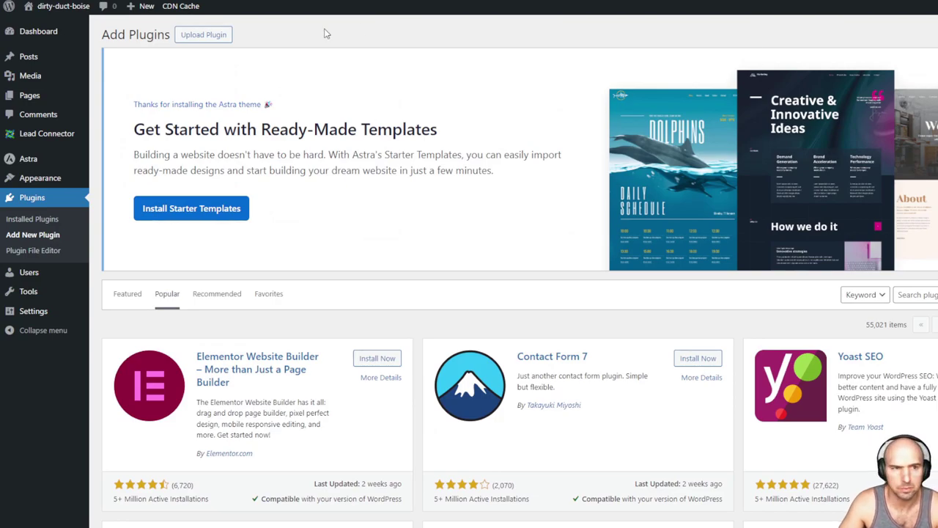
Search the plugin directory for 'pretty link', then install and activate Pretty Links.
{"action": "left_click", "coordinate": [32, 219]}
{"action": "left_click", "coordinate": [33, 234]}
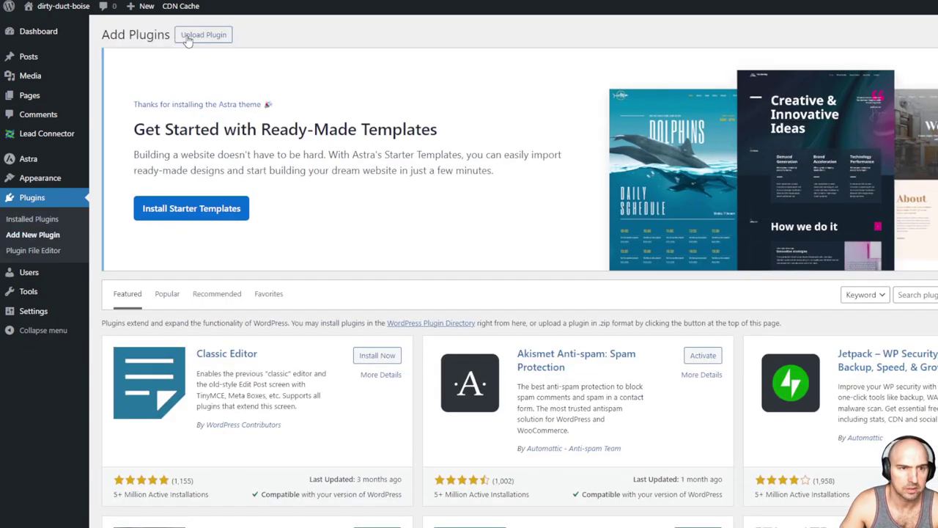
{"action": "left_click", "coordinate": [912, 294]}
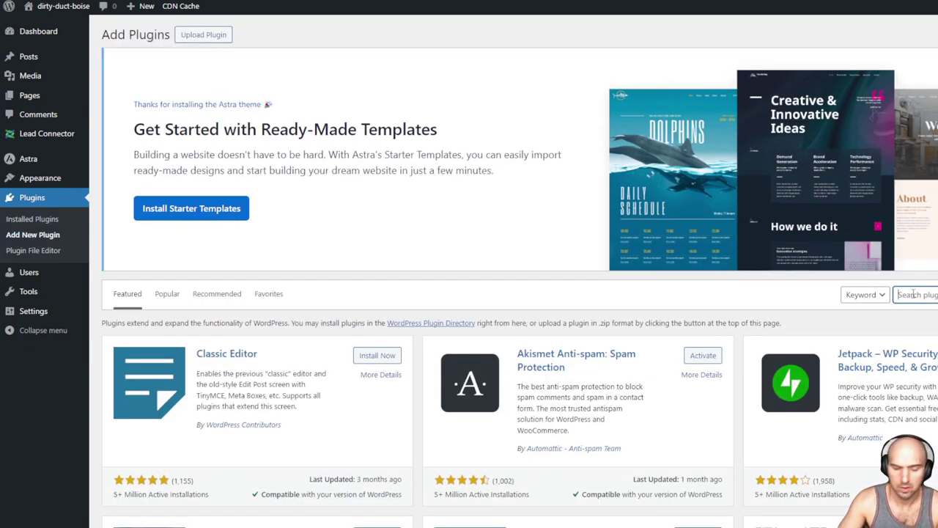
{"action": "type", "text": "prettylinks"}
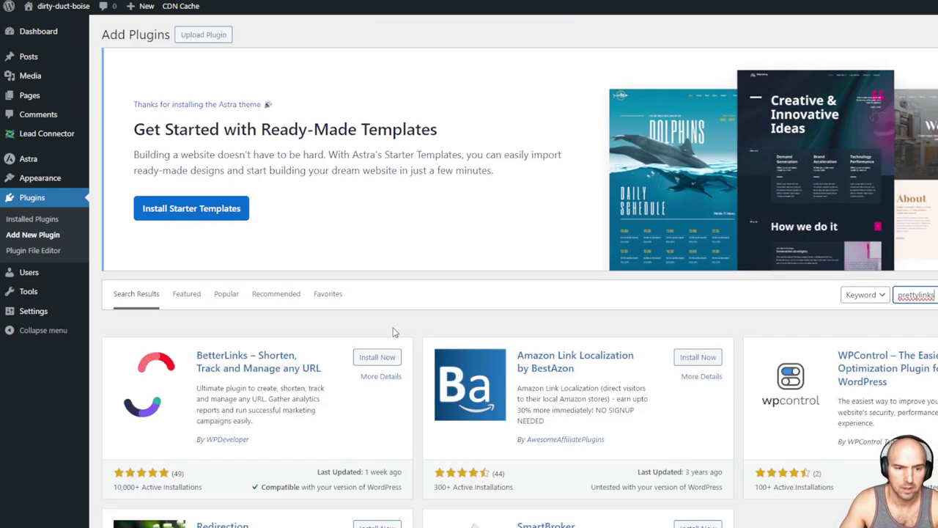
{"action": "scroll", "coordinate": [653, 363], "scroll_direction": "down", "scroll_amount": 3}
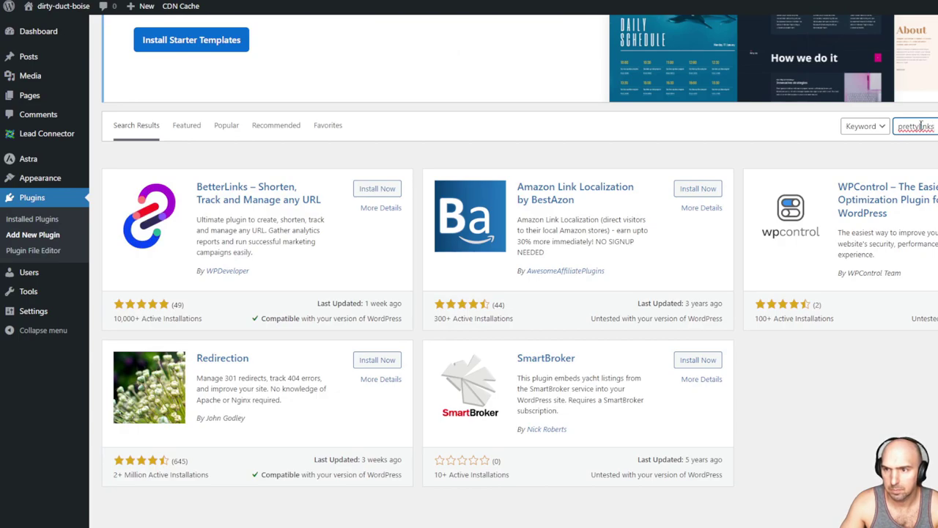
{"action": "key", "text": "BackSpace"}
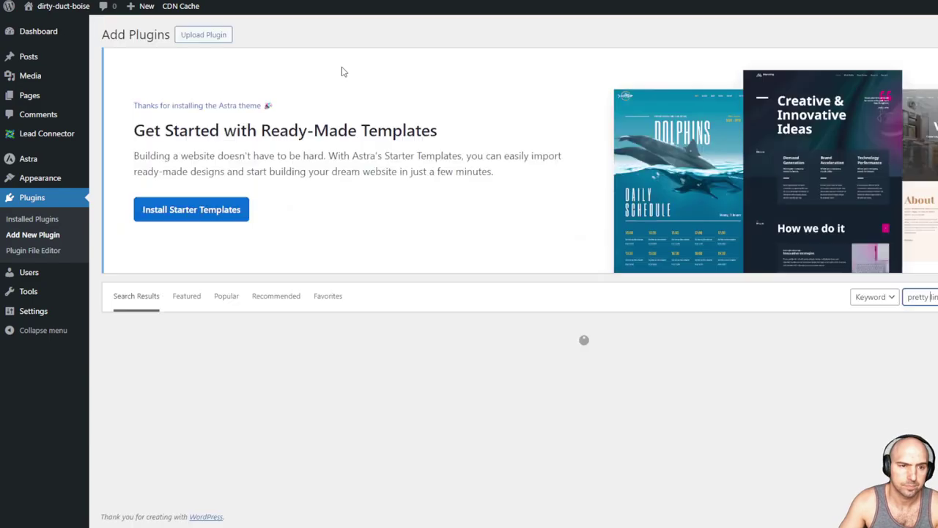
{"action": "scroll", "coordinate": [356, 178], "scroll_direction": "down", "scroll_amount": 3}
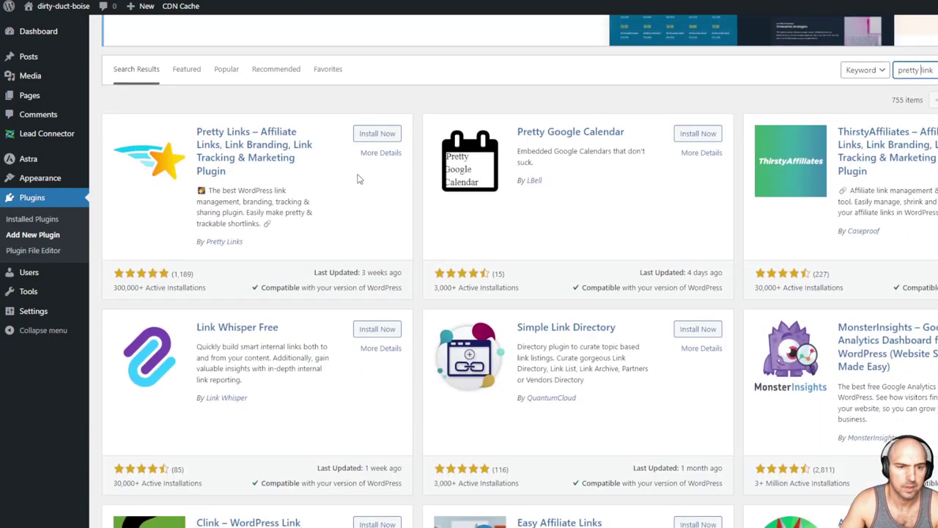
{"action": "left_click", "coordinate": [379, 136]}
{"action": "scroll", "coordinate": [406, 147], "scroll_direction": "up", "scroll_amount": 2}
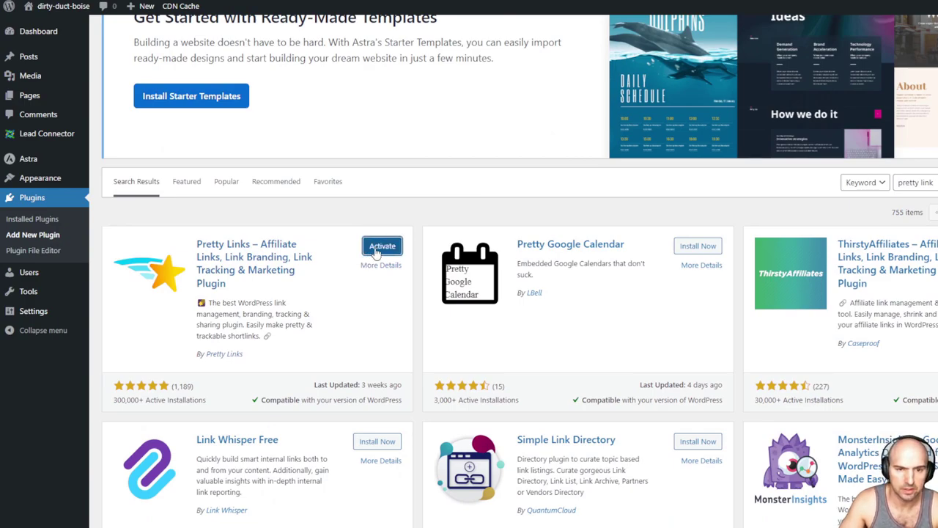
{"action": "left_click", "coordinate": [377, 249]}
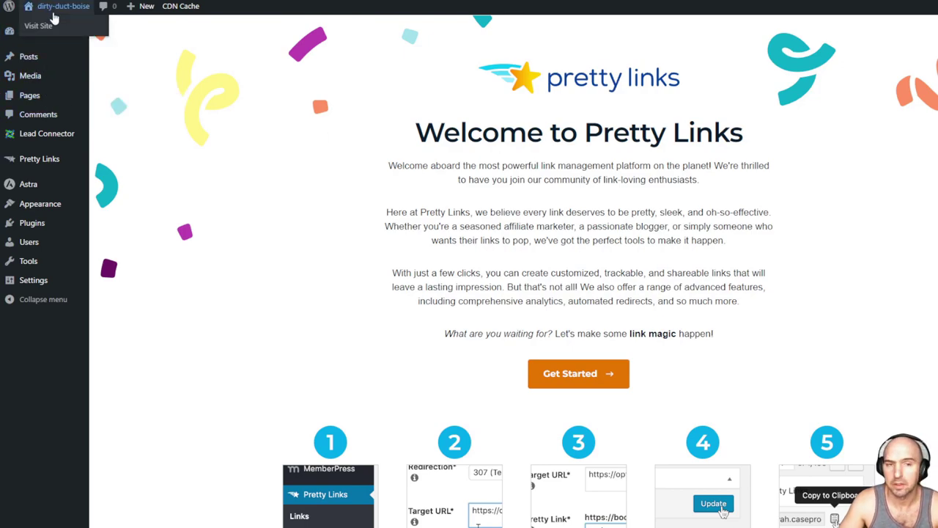
Preview the public site, then return to the Dashboard, leaving the Customizer without saving.
{"action": "left_click", "coordinate": [47, 28]}
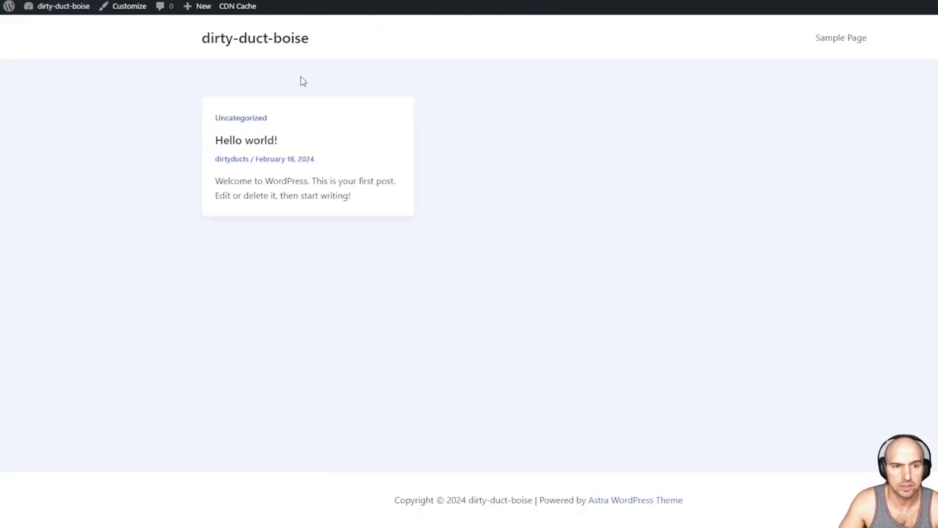
{"action": "mouse_move", "coordinate": [63, 5]}
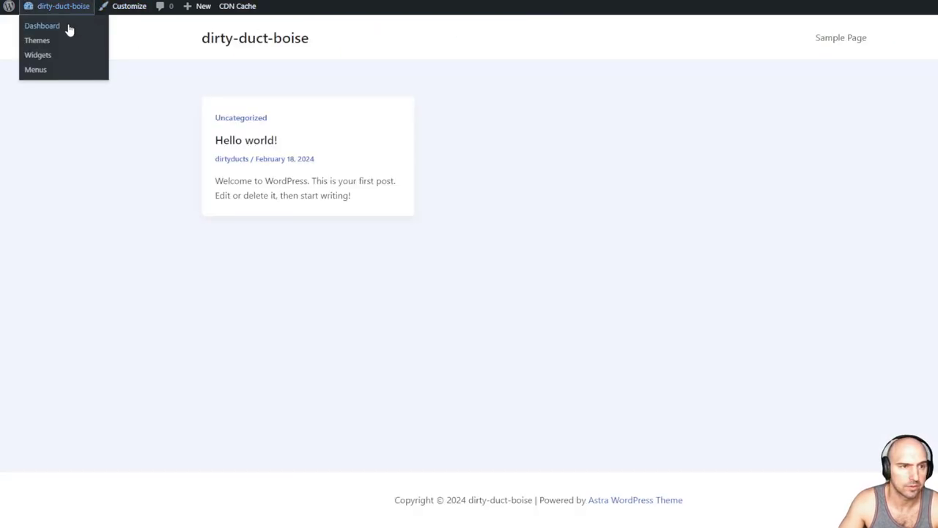
{"action": "left_click", "coordinate": [68, 30]}
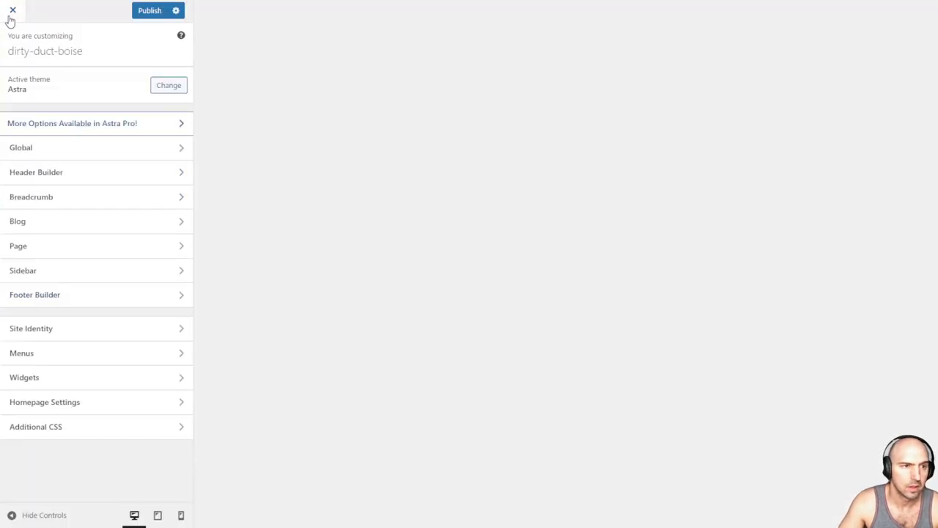
{"action": "left_click", "coordinate": [12, 12]}
{"action": "left_click", "coordinate": [585, 67]}
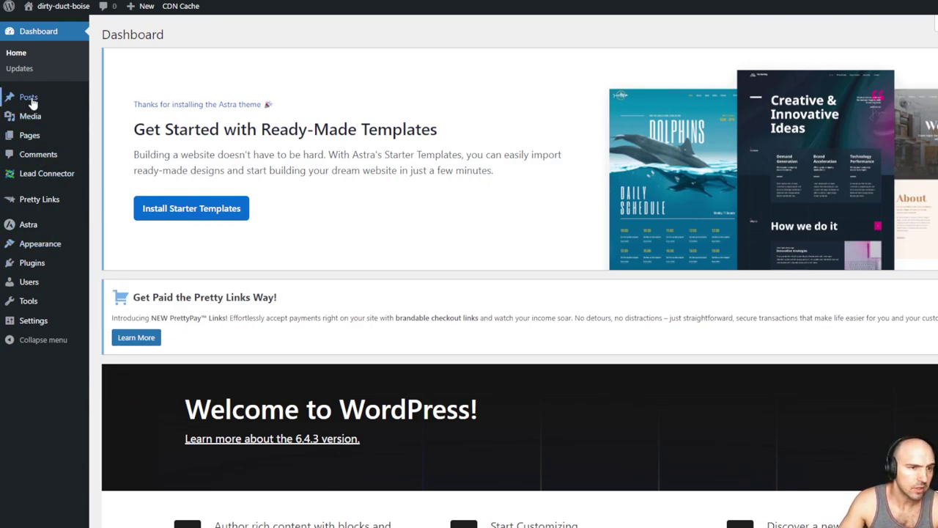
Write a new post titled 'Boise Duct Cleaning' and publish it.
{"action": "mouse_move", "coordinate": [29, 98]}
{"action": "left_click", "coordinate": [140, 103]}
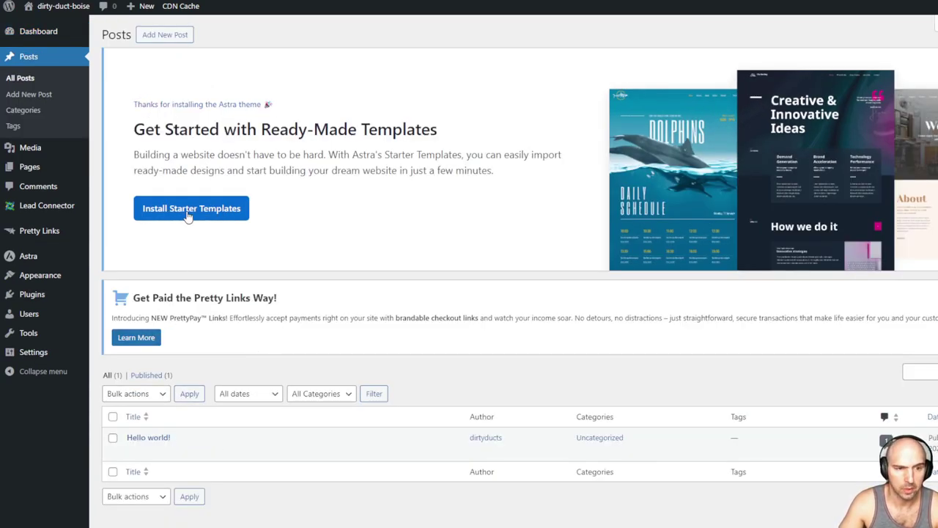
{"action": "left_click", "coordinate": [158, 35]}
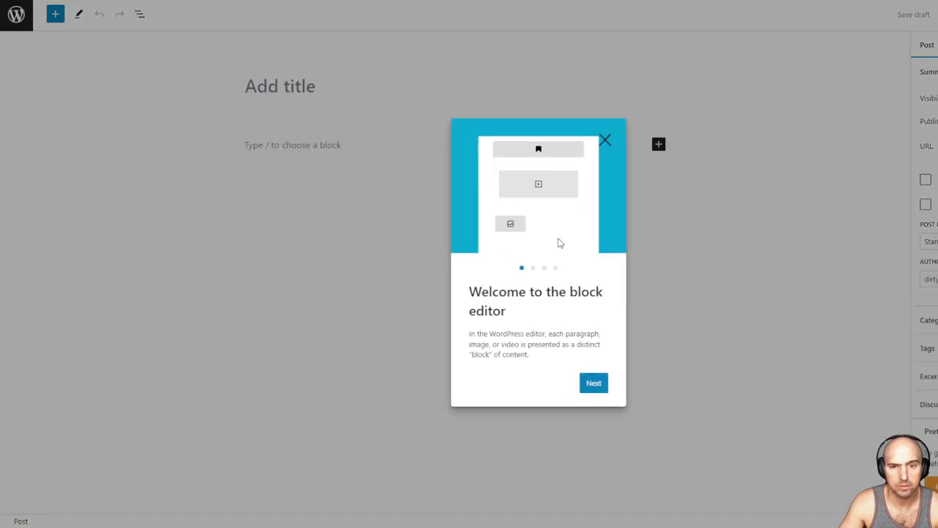
{"action": "left_click", "coordinate": [605, 140]}
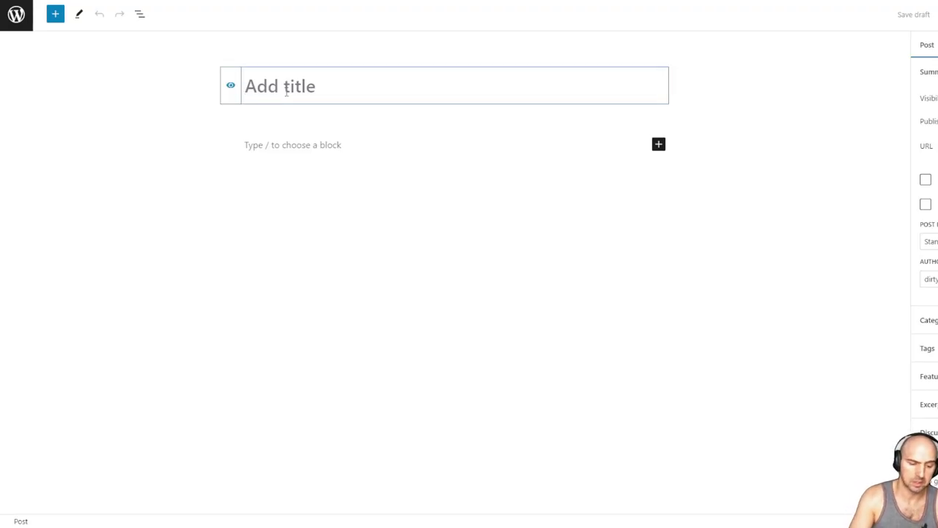
{"action": "type", "text": "B"}
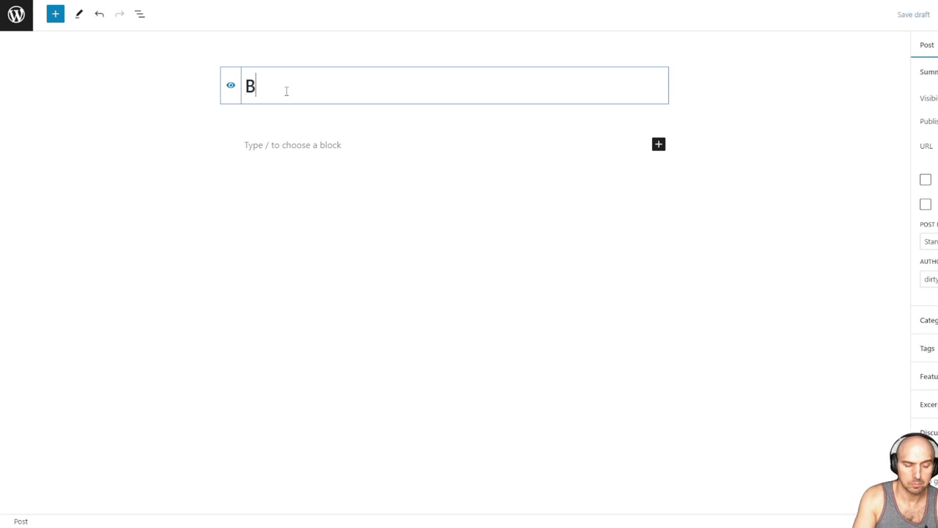
{"action": "type", "text": "oise Du"}
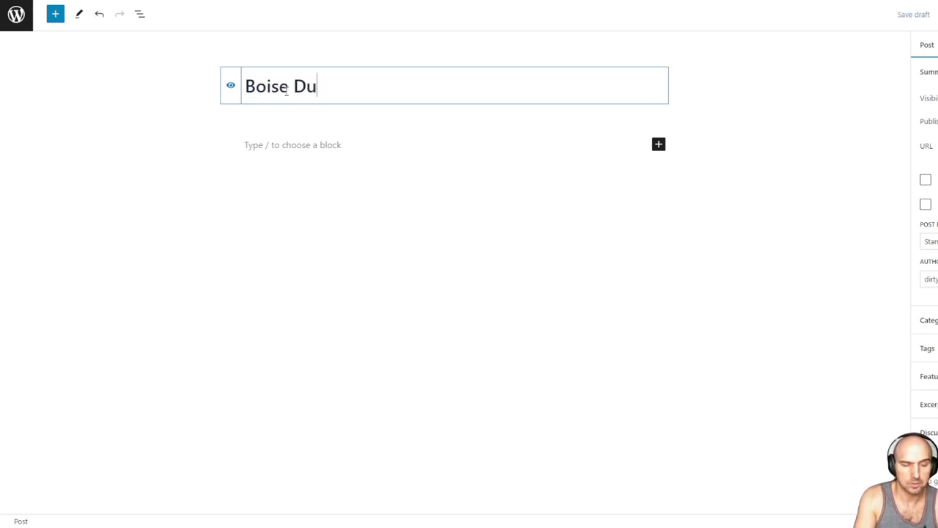
{"action": "type", "text": "ct Cleaning"}
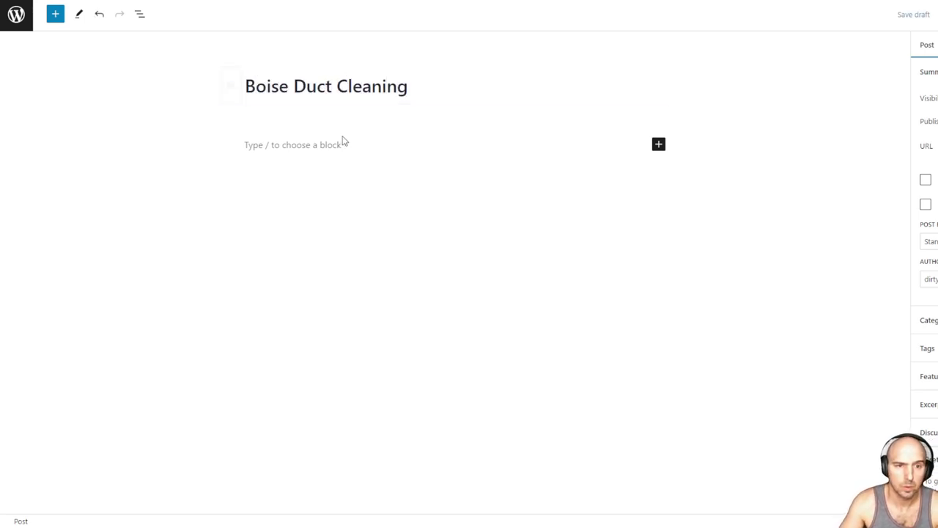
{"action": "left_click", "coordinate": [294, 149]}
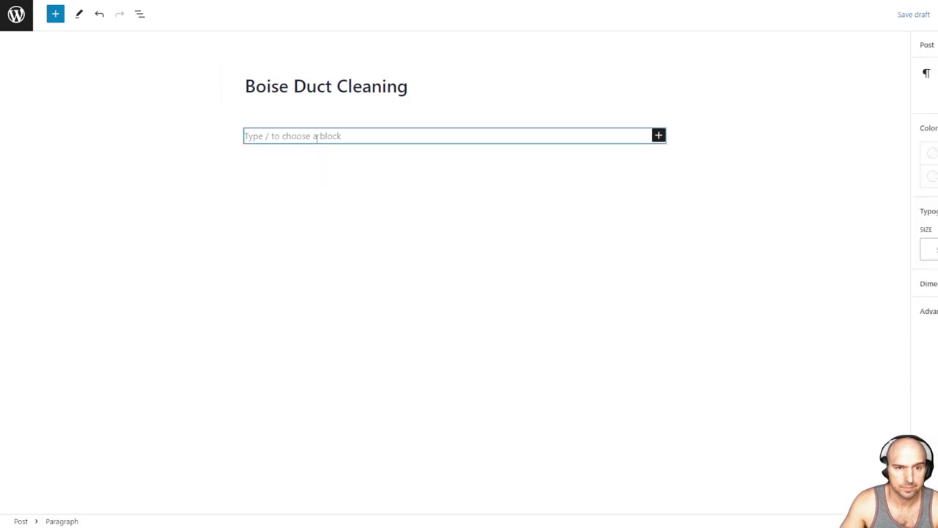
{"action": "left_click", "coordinate": [932, 15]}
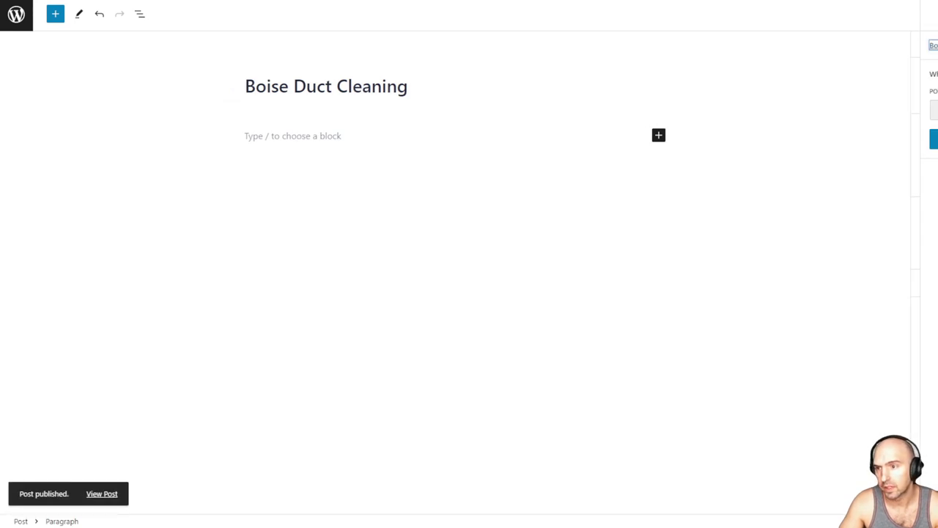
{"action": "left_click", "coordinate": [934, 138]}
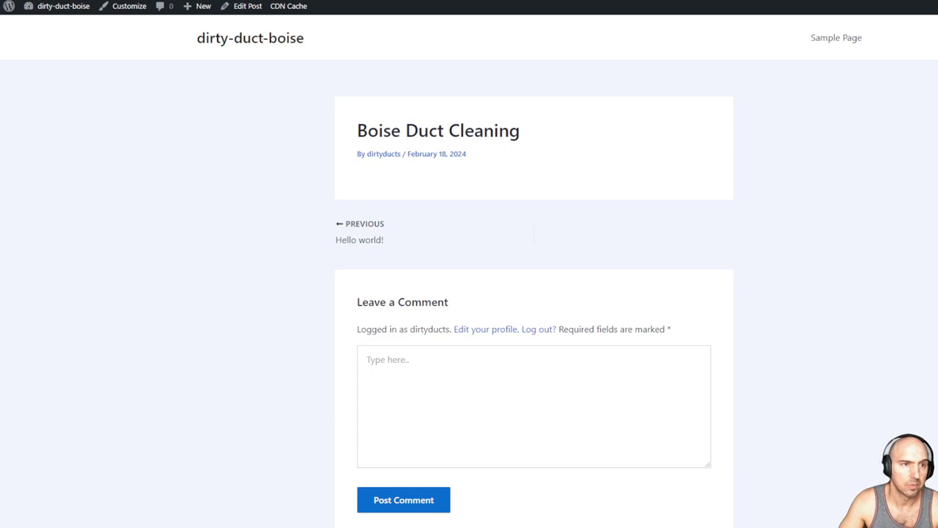
Reopen the post and add a paragraph block reading 'This Is A Paragraph'.
{"action": "left_click", "coordinate": [247, 9]}
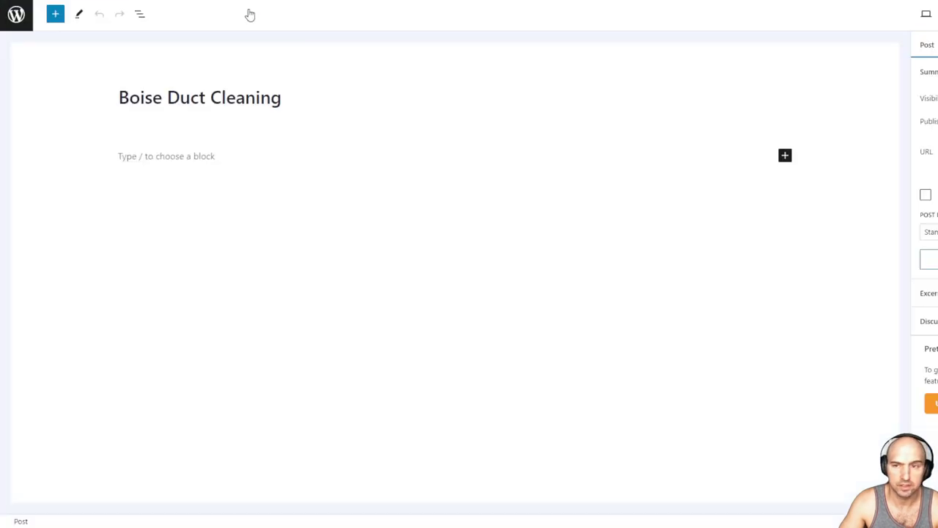
{"action": "left_click", "coordinate": [285, 148]}
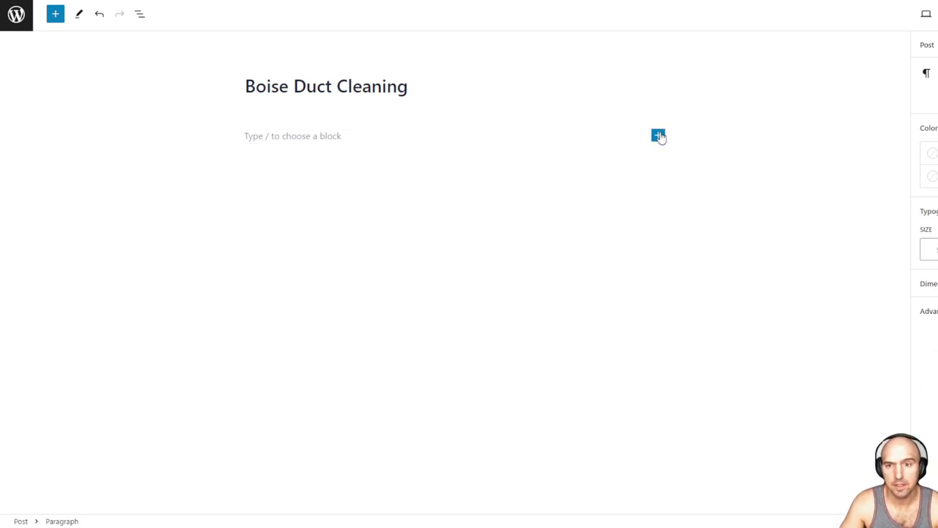
{"action": "left_click", "coordinate": [658, 136]}
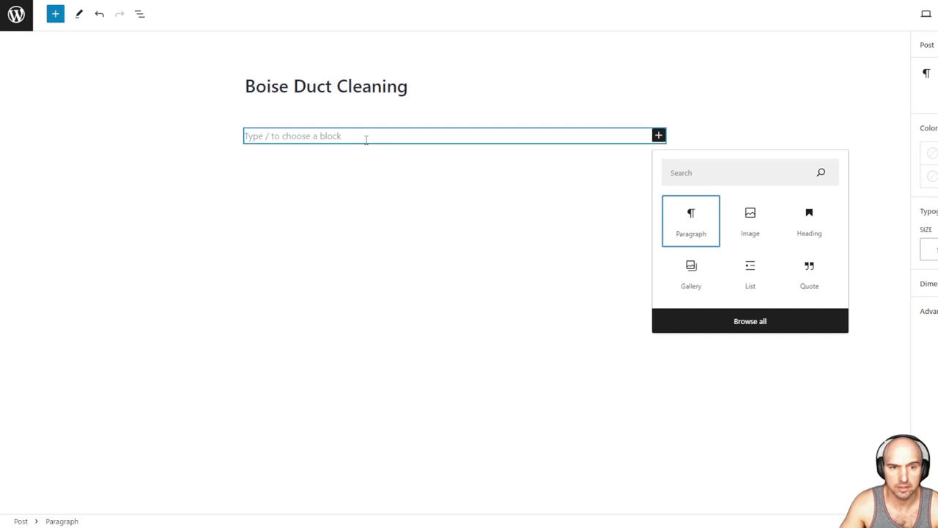
{"action": "left_click", "coordinate": [678, 206]}
{"action": "left_click", "coordinate": [658, 164]}
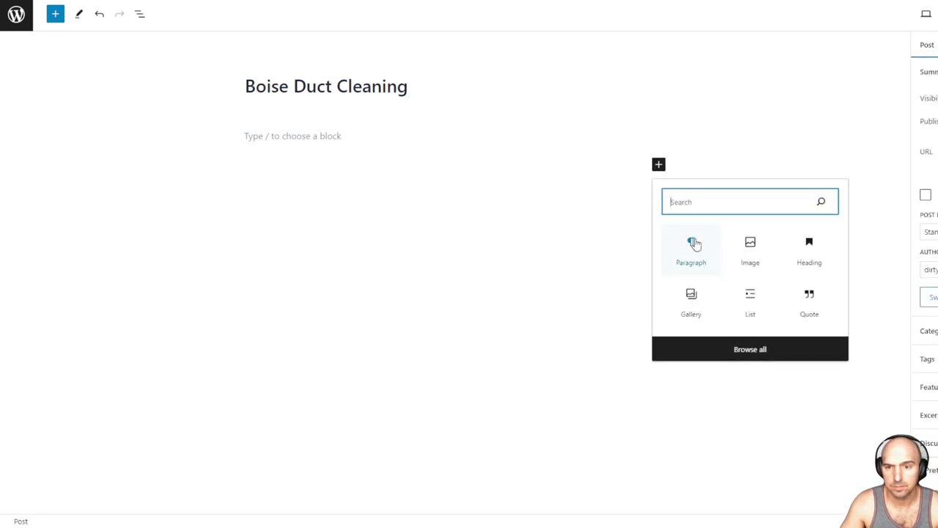
{"action": "left_click", "coordinate": [694, 247]}
{"action": "type", "text": "This Is A Paragraph"}
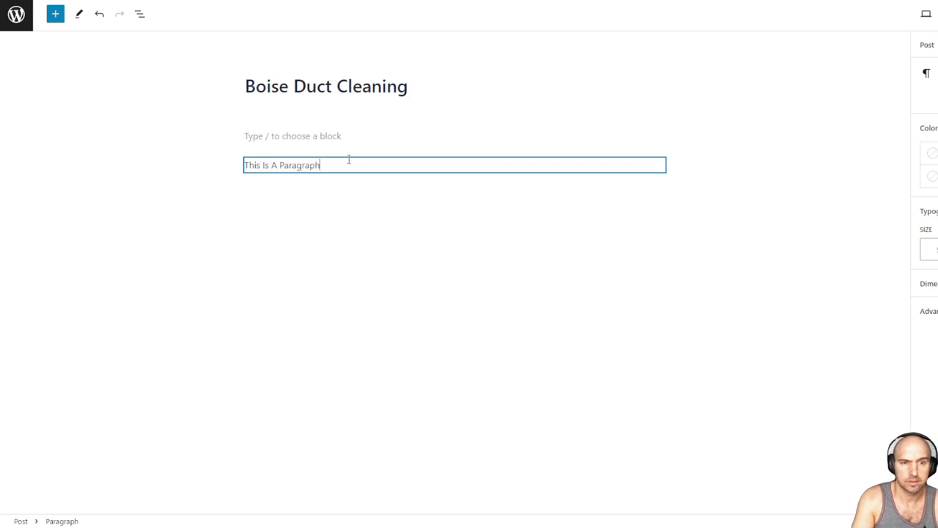
Add an image block with the pasted Google 5-star rating image, keeping the paragraph above it.
{"action": "left_click", "coordinate": [446, 251]}
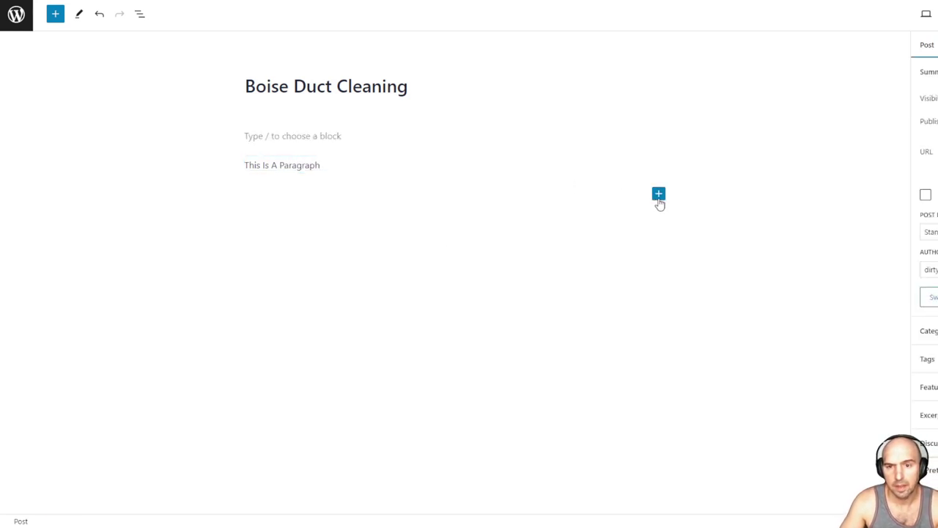
{"action": "left_click", "coordinate": [659, 195]}
{"action": "left_click", "coordinate": [739, 272]}
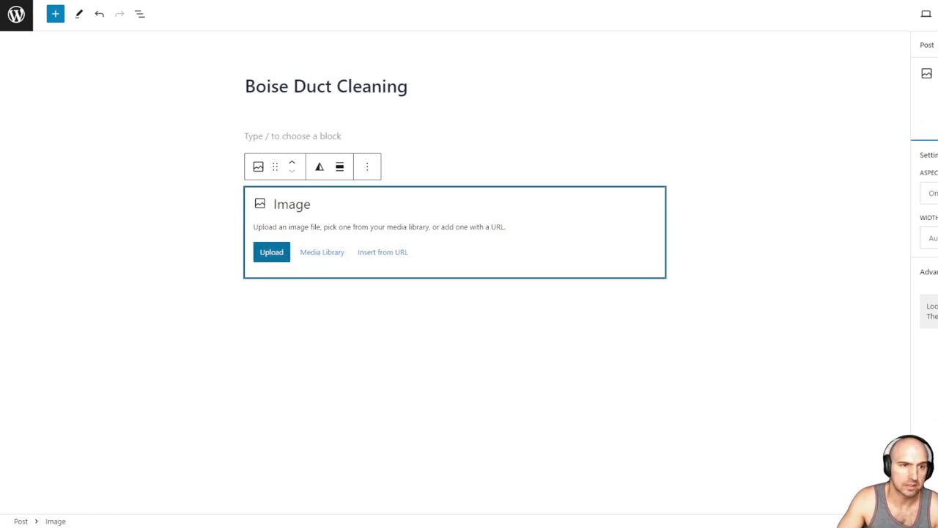
{"action": "key", "text": "ctrl+v"}
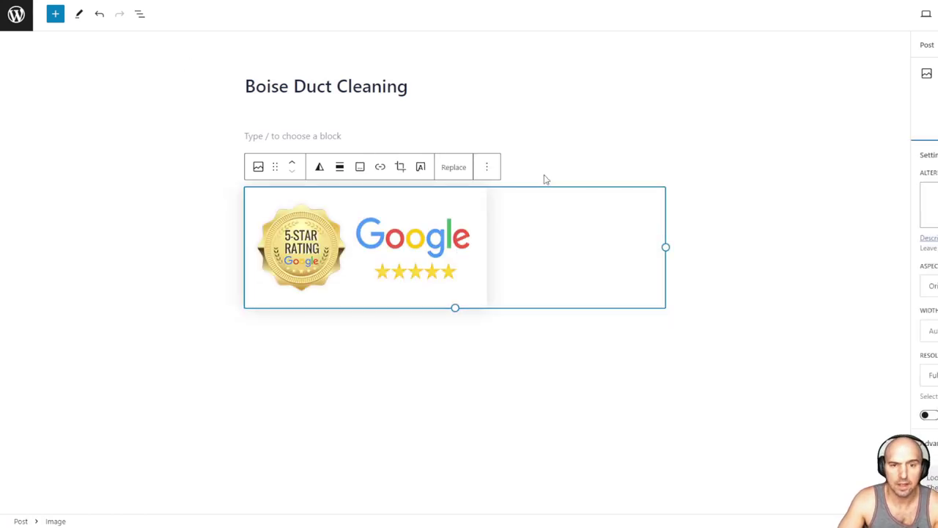
{"action": "left_click", "coordinate": [569, 139]}
{"action": "type", "text": "This Is A Paragraph"}
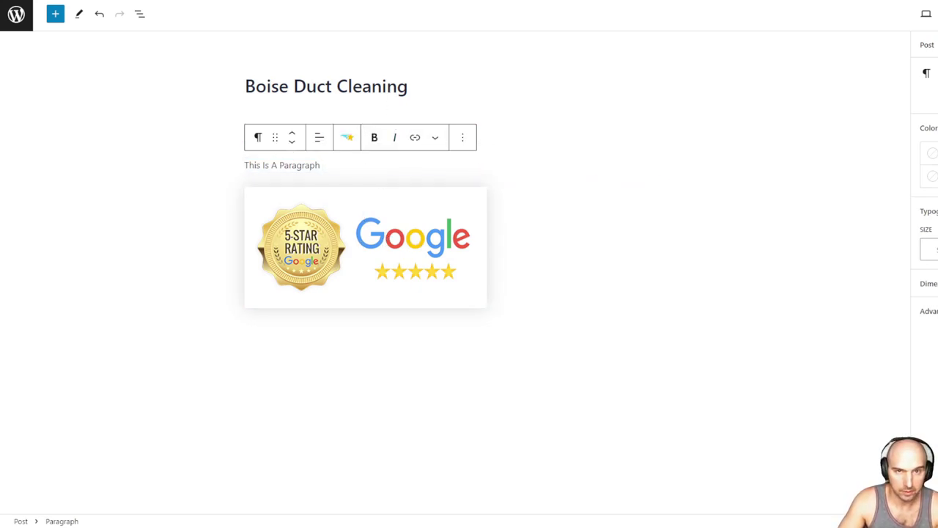
Search for 'thrivethemes' in a new browser tab.
{"action": "key", "text": "ctrl+t"}
{"action": "type", "text": "thrive"}
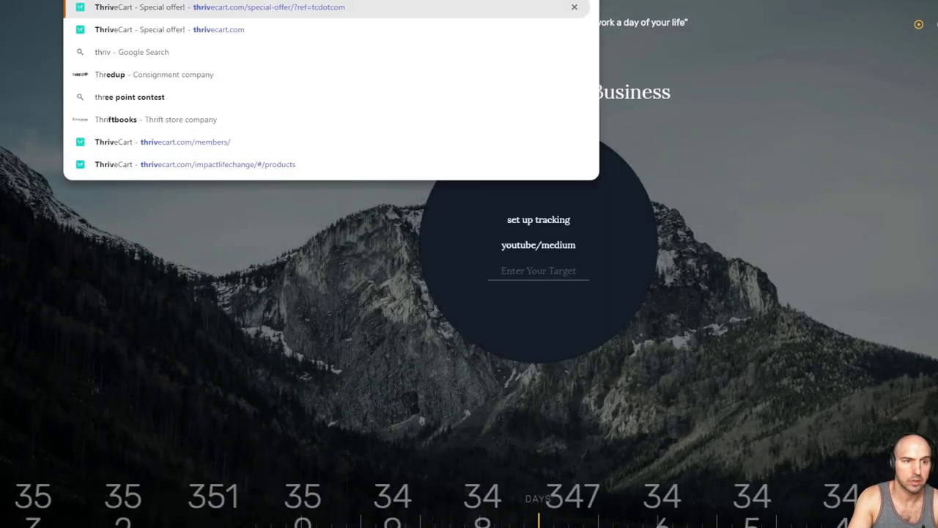
{"action": "type", "text": "c"}
{"action": "key", "text": "BackSpace"}
{"action": "type", "text": "themes"}
{"action": "key", "text": "Return"}
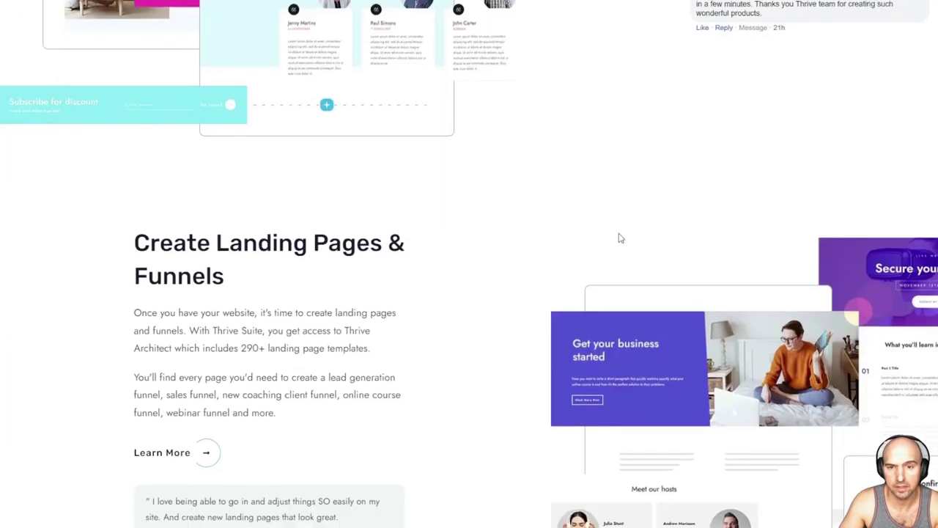
Scroll down through the Thrive Themes homepage sections and back up.
{"action": "scroll", "coordinate": [620, 237], "scroll_direction": "down", "scroll_amount": 6}
{"action": "scroll", "coordinate": [618, 237], "scroll_direction": "down", "scroll_amount": 6}
{"action": "scroll", "coordinate": [618, 237], "scroll_direction": "down", "scroll_amount": 5}
{"action": "scroll", "coordinate": [618, 236], "scroll_direction": "down", "scroll_amount": 2}
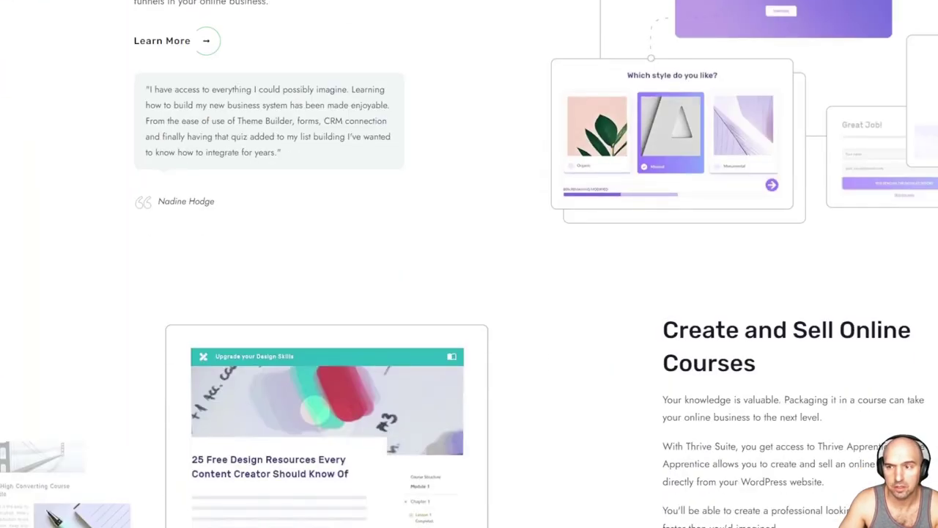
{"action": "scroll", "coordinate": [618, 237], "scroll_direction": "down", "scroll_amount": 10}
{"action": "scroll", "coordinate": [617, 236], "scroll_direction": "down", "scroll_amount": 10}
{"action": "scroll", "coordinate": [617, 236], "scroll_direction": "down", "scroll_amount": 10}
{"action": "scroll", "coordinate": [618, 237], "scroll_direction": "up", "scroll_amount": 20}
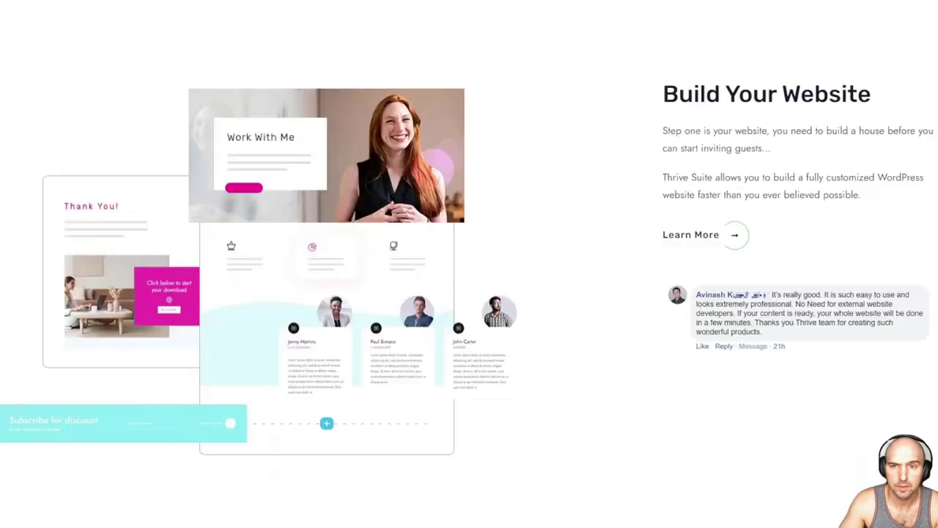
{"action": "scroll", "coordinate": [618, 237], "scroll_direction": "up", "scroll_amount": 10}
{"action": "scroll", "coordinate": [618, 237], "scroll_direction": "up", "scroll_amount": 1}
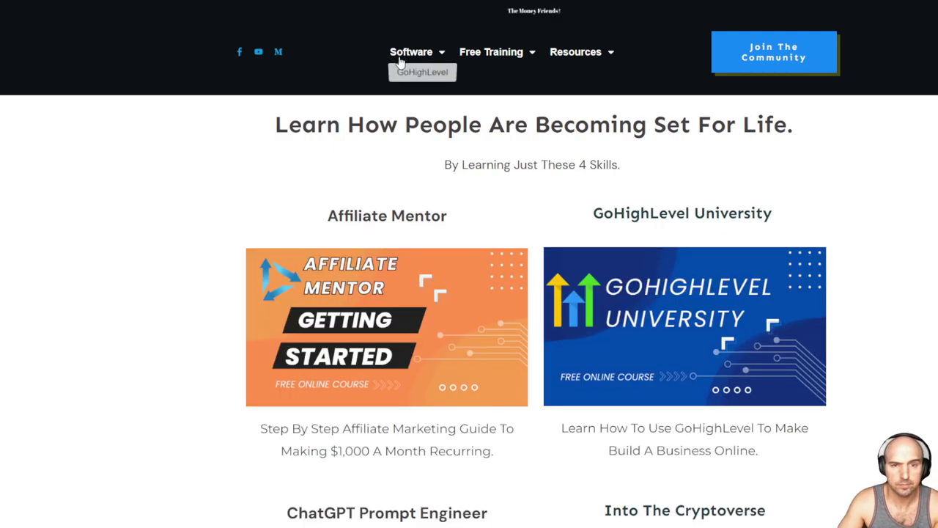
Browse The Money Friends homepage article cards.
{"action": "scroll", "coordinate": [533, 168], "scroll_direction": "down", "scroll_amount": 10}
{"action": "scroll", "coordinate": [533, 168], "scroll_direction": "down", "scroll_amount": 10}
{"action": "scroll", "coordinate": [532, 165], "scroll_direction": "down", "scroll_amount": 5}
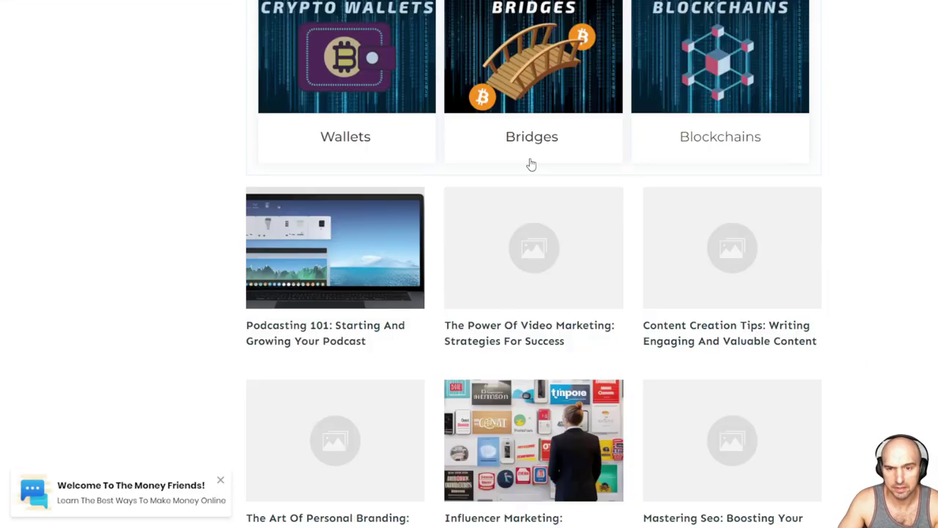
{"action": "scroll", "coordinate": [531, 165], "scroll_direction": "down", "scroll_amount": 6}
{"action": "scroll", "coordinate": [532, 165], "scroll_direction": "up", "scroll_amount": 8}
{"action": "scroll", "coordinate": [531, 165], "scroll_direction": "up", "scroll_amount": 3}
{"action": "scroll", "coordinate": [532, 165], "scroll_direction": "up", "scroll_amount": 1}
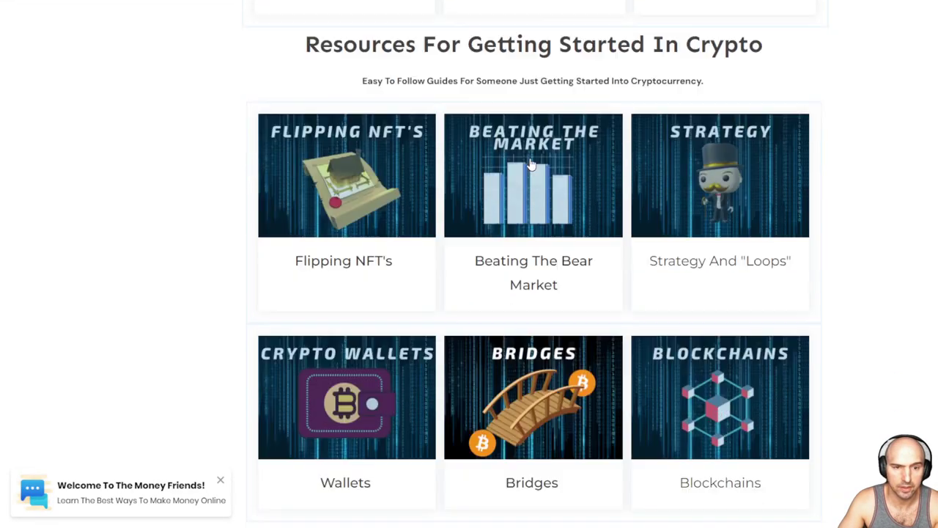
{"action": "scroll", "coordinate": [530, 163], "scroll_direction": "up", "scroll_amount": 3}
{"action": "scroll", "coordinate": [513, 167], "scroll_direction": "up", "scroll_amount": 3}
{"action": "scroll", "coordinate": [435, 177], "scroll_direction": "down", "scroll_amount": 2}
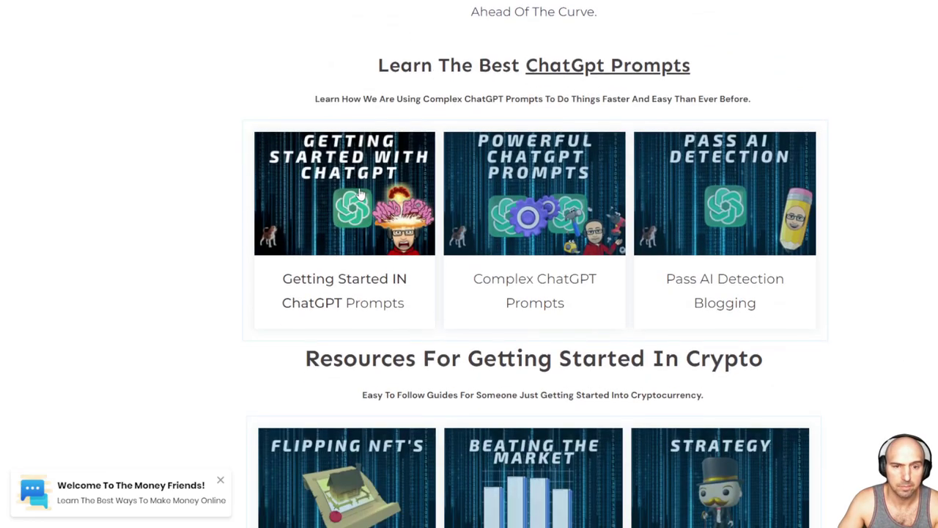
Open the Getting Started with ChatGPT article and jump to its ChatGPT Plus++ section.
{"action": "left_click", "coordinate": [365, 189]}
{"action": "scroll", "coordinate": [480, 192], "scroll_direction": "down", "scroll_amount": 3}
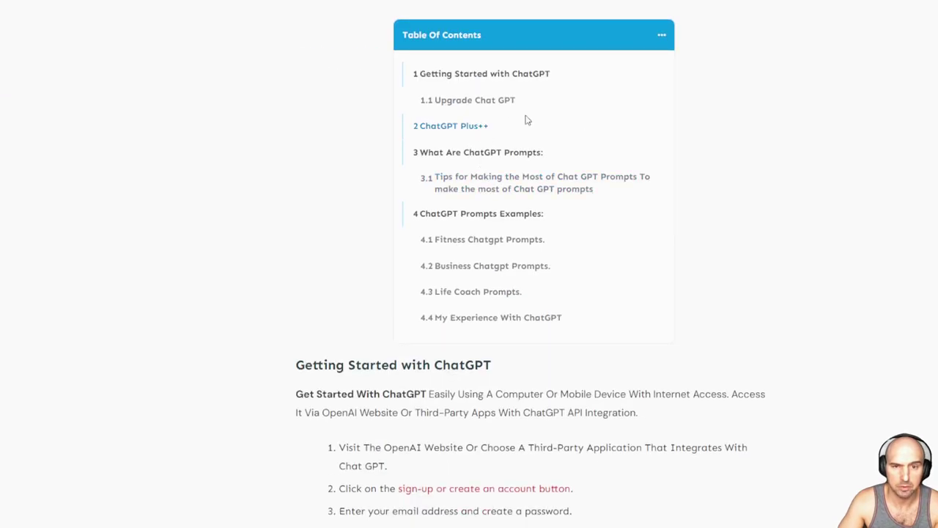
{"action": "scroll", "coordinate": [513, 117], "scroll_direction": "up", "scroll_amount": 2}
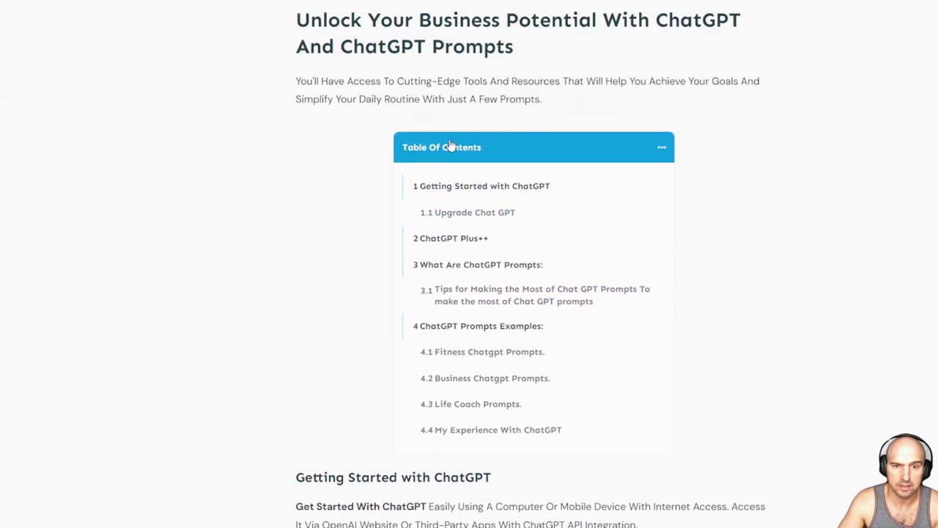
{"action": "left_click", "coordinate": [473, 238]}
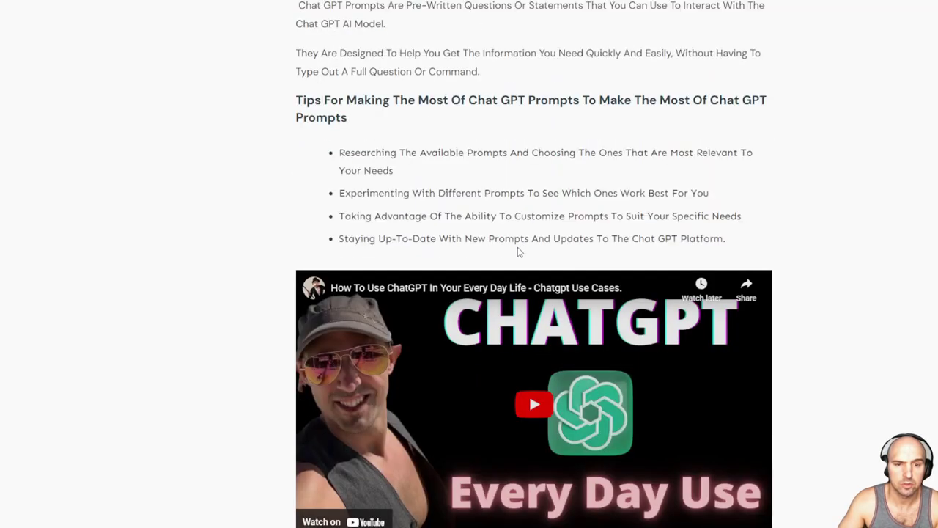
{"action": "scroll", "coordinate": [522, 233], "scroll_direction": "down", "scroll_amount": 5}
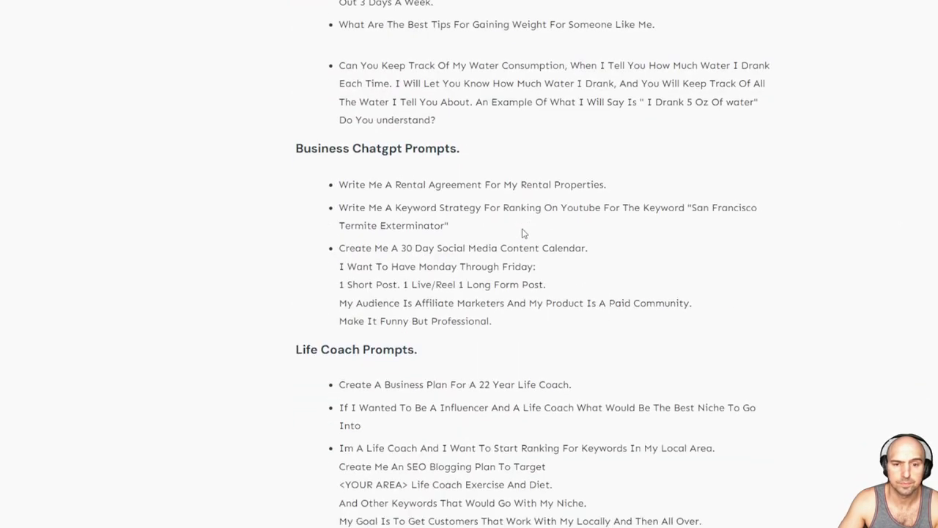
{"action": "scroll", "coordinate": [522, 233], "scroll_direction": "down", "scroll_amount": 5}
{"action": "scroll", "coordinate": [523, 233], "scroll_direction": "down", "scroll_amount": 5}
{"action": "scroll", "coordinate": [522, 233], "scroll_direction": "down", "scroll_amount": 3}
{"action": "scroll", "coordinate": [523, 233], "scroll_direction": "up", "scroll_amount": 2}
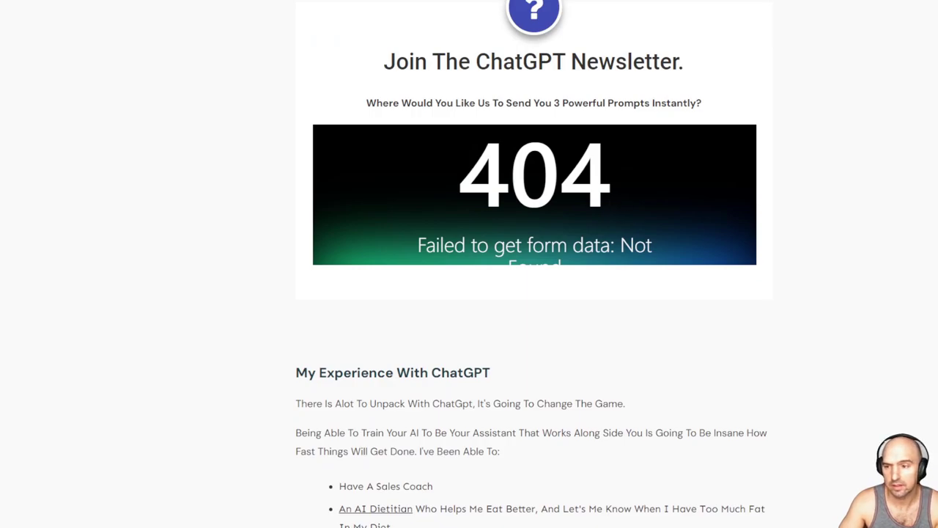
Skim through the ChatGPT guide's prompts content.
{"action": "scroll", "coordinate": [522, 264], "scroll_direction": "down", "scroll_amount": 2}
{"action": "scroll", "coordinate": [523, 264], "scroll_direction": "down", "scroll_amount": 7}
{"action": "scroll", "coordinate": [522, 264], "scroll_direction": "up", "scroll_amount": 15}
{"action": "scroll", "coordinate": [523, 264], "scroll_direction": "up", "scroll_amount": 10}
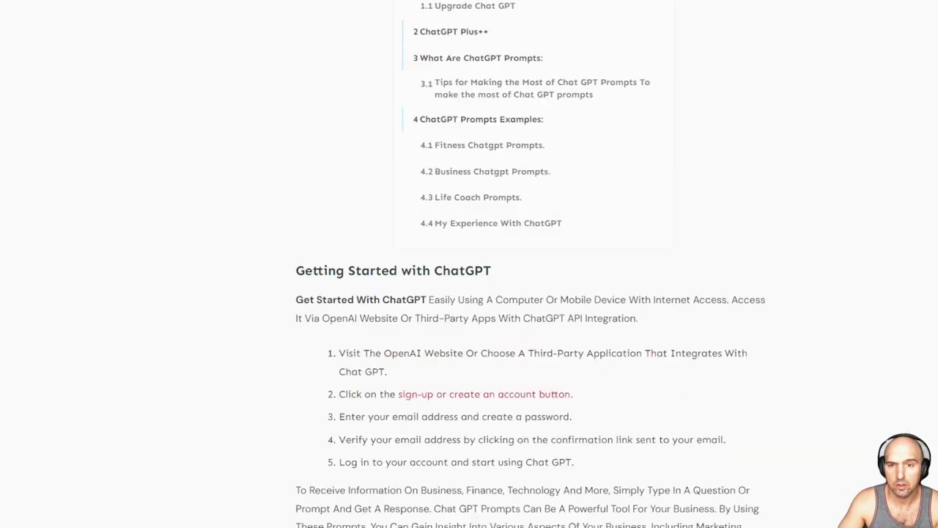
{"action": "scroll", "coordinate": [523, 264], "scroll_direction": "up", "scroll_amount": 4}
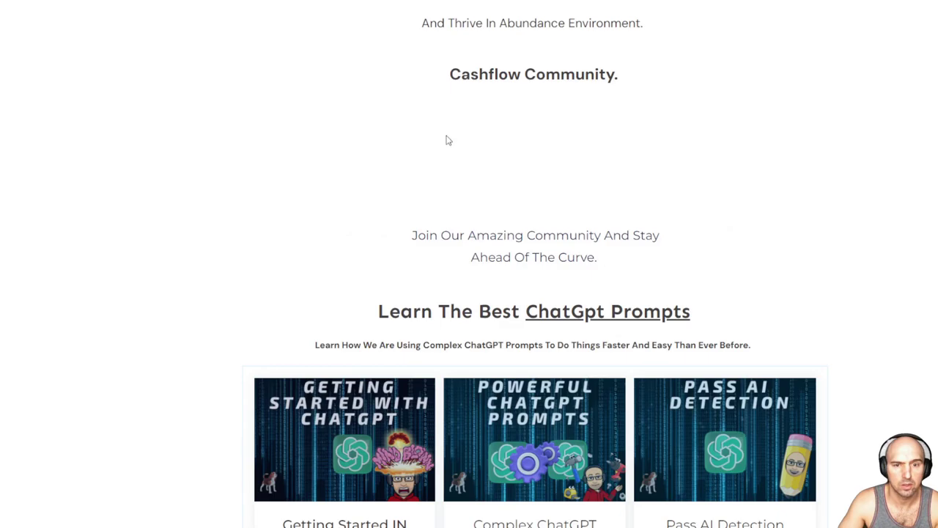
{"action": "scroll", "coordinate": [549, 333], "scroll_direction": "down", "scroll_amount": 5}
{"action": "scroll", "coordinate": [552, 330], "scroll_direction": "down", "scroll_amount": 5}
{"action": "scroll", "coordinate": [546, 329], "scroll_direction": "down", "scroll_amount": 2}
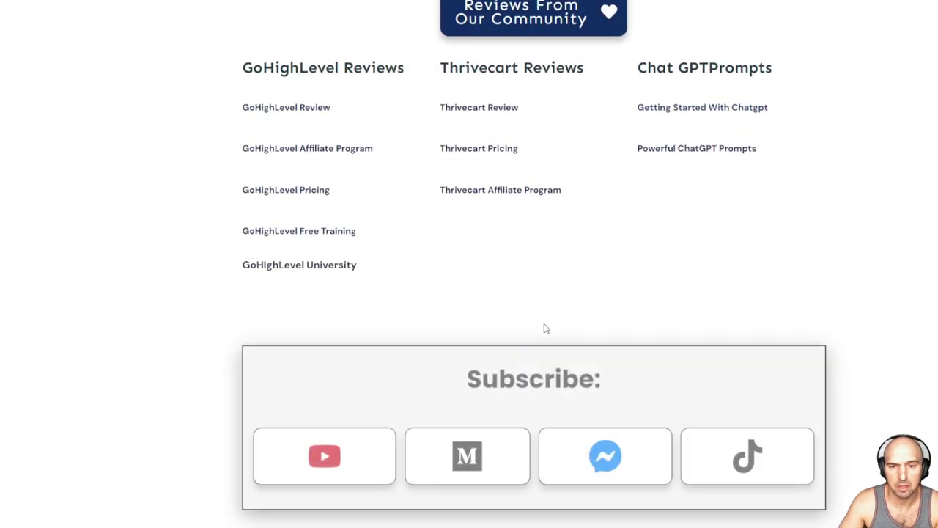
{"action": "scroll", "coordinate": [542, 327], "scroll_direction": "up", "scroll_amount": 4}
Open the Influencer Marketing article and skim its influencer-selection, pitfalls and FAQ sections.
{"action": "left_click", "coordinate": [531, 181]}
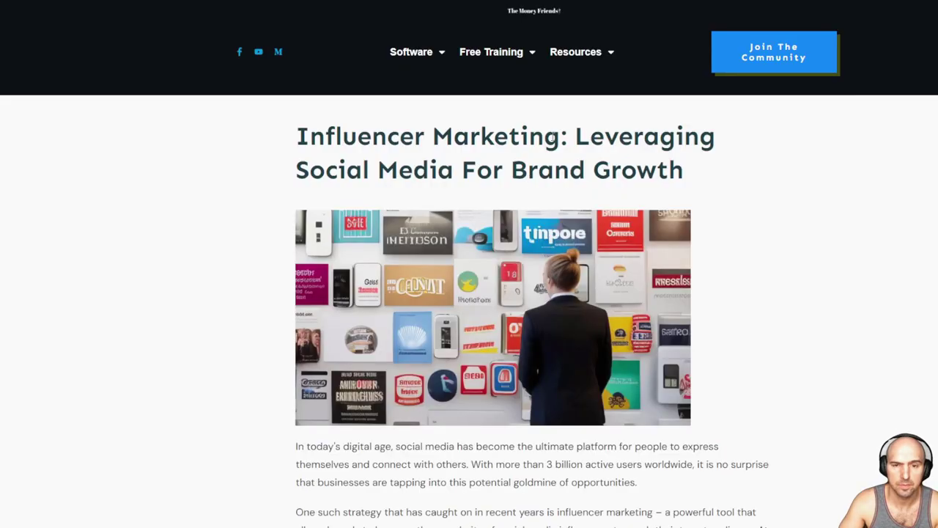
{"action": "scroll", "coordinate": [557, 198], "scroll_direction": "down", "scroll_amount": 3}
{"action": "scroll", "coordinate": [559, 203], "scroll_direction": "down", "scroll_amount": 5}
{"action": "scroll", "coordinate": [558, 205], "scroll_direction": "down", "scroll_amount": 5}
{"action": "scroll", "coordinate": [559, 204], "scroll_direction": "down", "scroll_amount": 5}
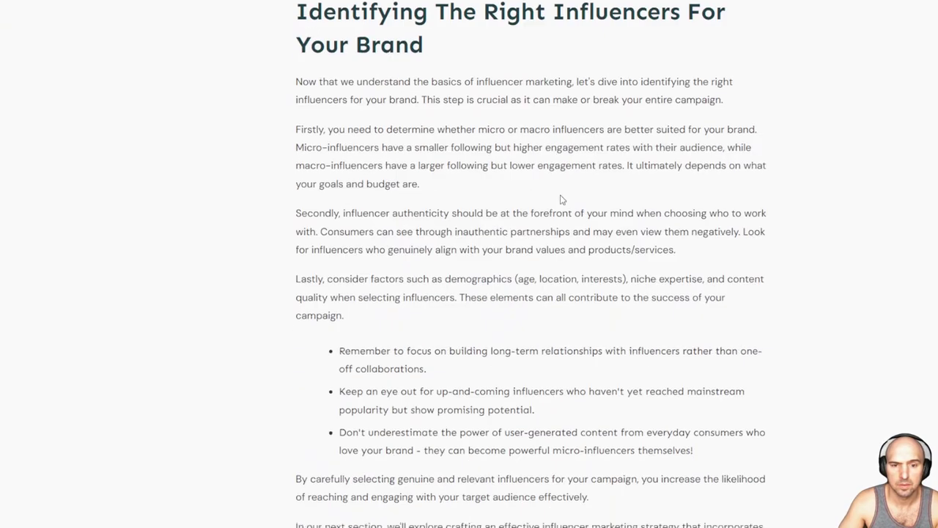
{"action": "scroll", "coordinate": [561, 199], "scroll_direction": "down", "scroll_amount": 5}
{"action": "scroll", "coordinate": [562, 200], "scroll_direction": "down", "scroll_amount": 5}
{"action": "scroll", "coordinate": [562, 198], "scroll_direction": "down", "scroll_amount": 5}
{"action": "scroll", "coordinate": [562, 198], "scroll_direction": "down", "scroll_amount": 5}
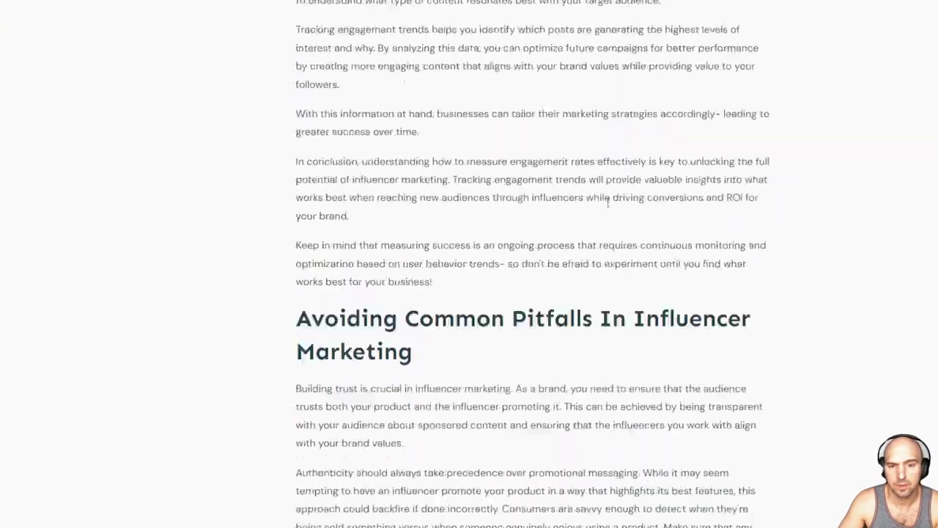
{"action": "scroll", "coordinate": [562, 198], "scroll_direction": "down", "scroll_amount": 2}
{"action": "scroll", "coordinate": [563, 197], "scroll_direction": "down", "scroll_amount": 10}
{"action": "scroll", "coordinate": [562, 198], "scroll_direction": "down", "scroll_amount": 10}
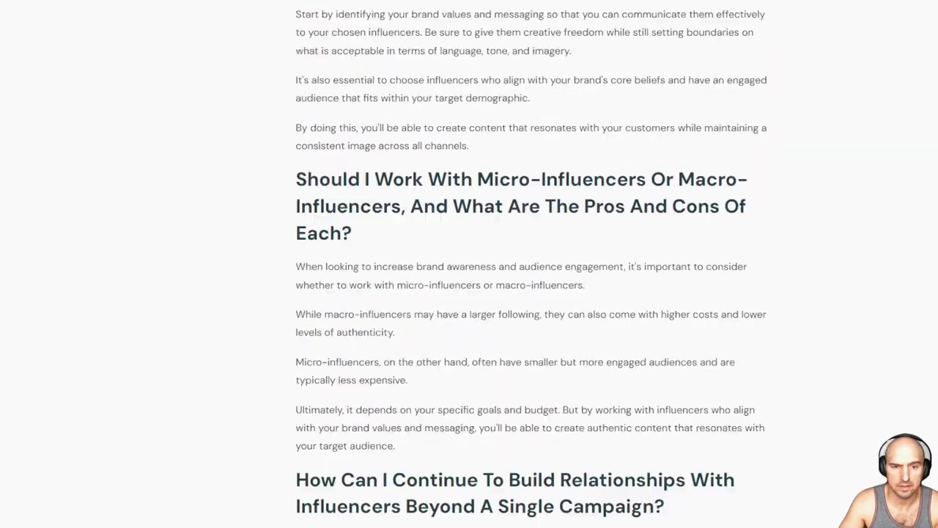
{"action": "scroll", "coordinate": [562, 198], "scroll_direction": "down", "scroll_amount": 10}
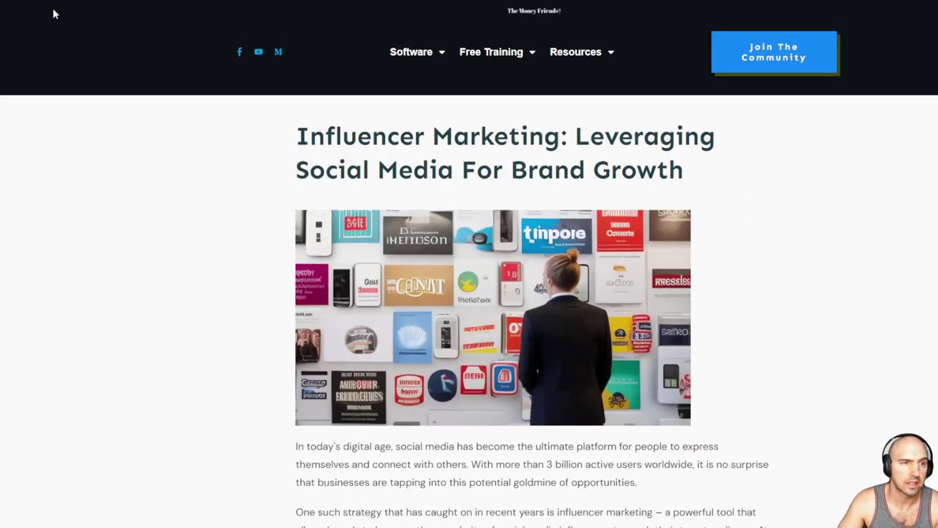